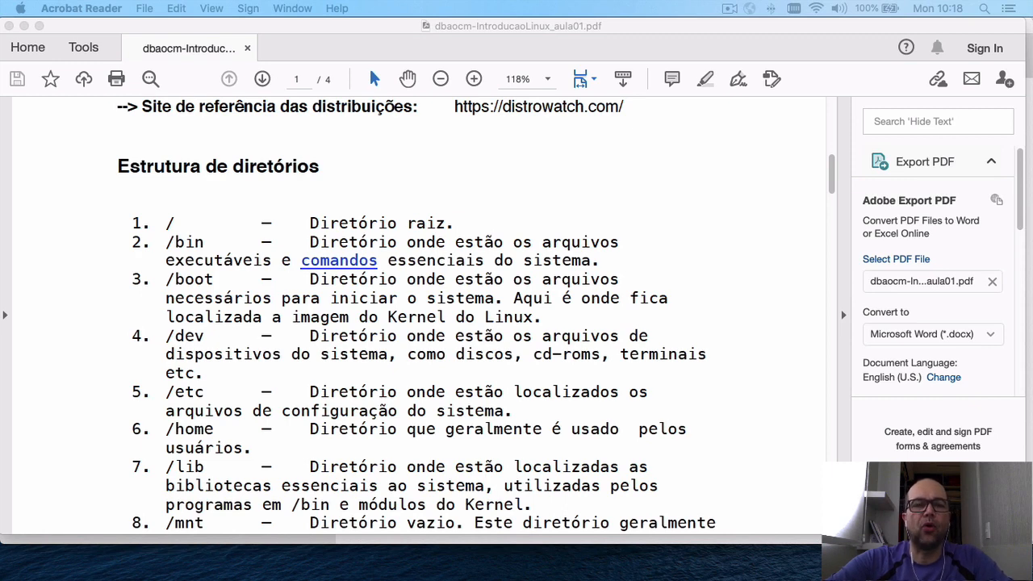
Bring VirtualBox Manager to the front and launch the New virtual machine wizard.
key(super+Tab)
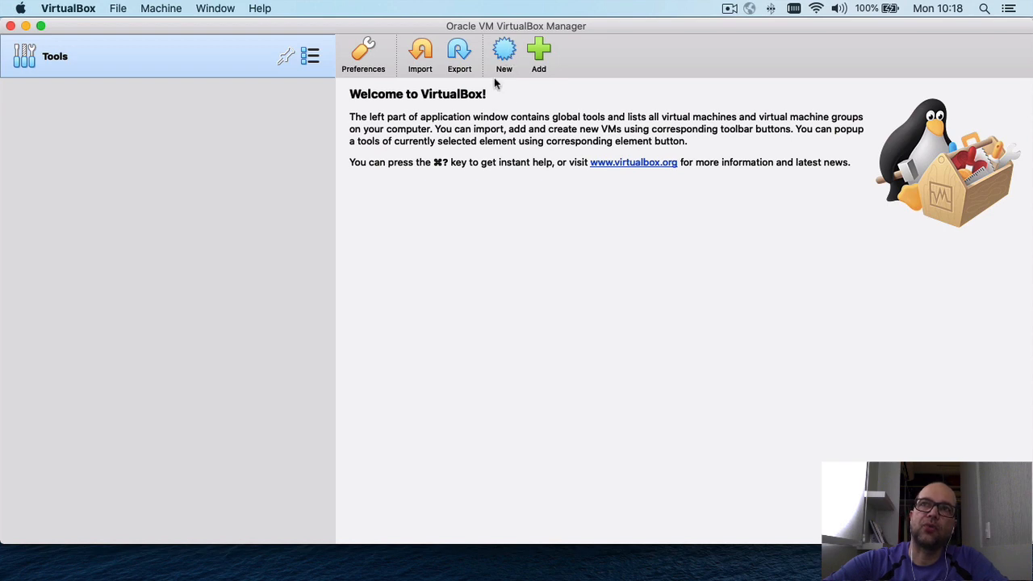
click(507, 54)
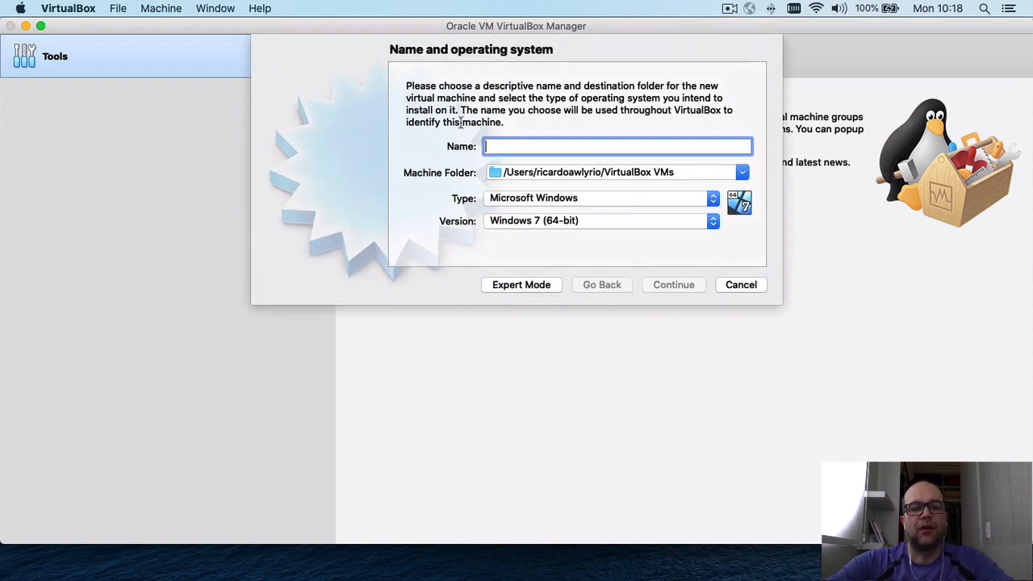
Name the machine vm_dbaocm_aula_padrao and set its folder to /Volumes/SSD_MAC/vm_dbaocm.
text(vm)
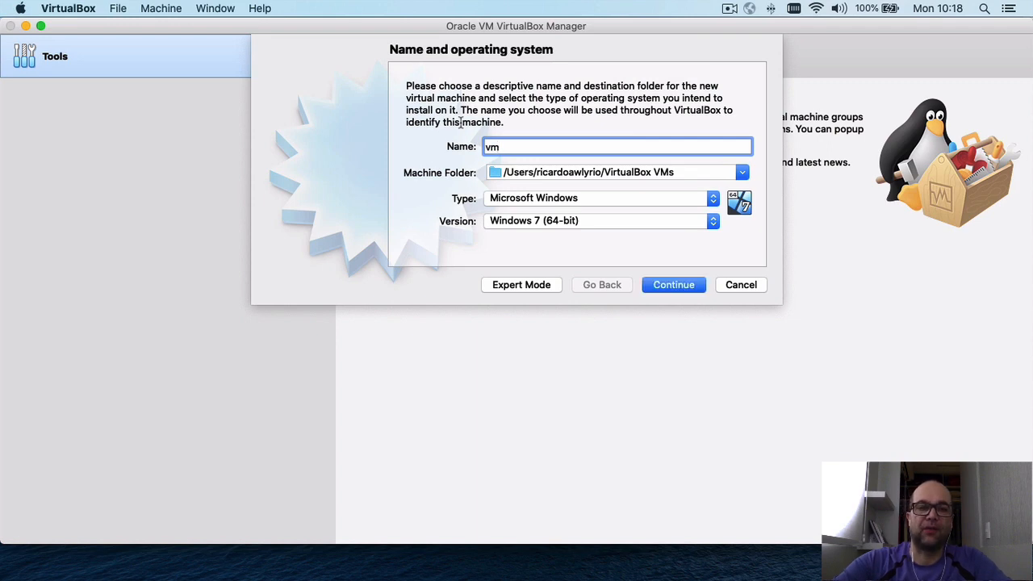
text(_dba)
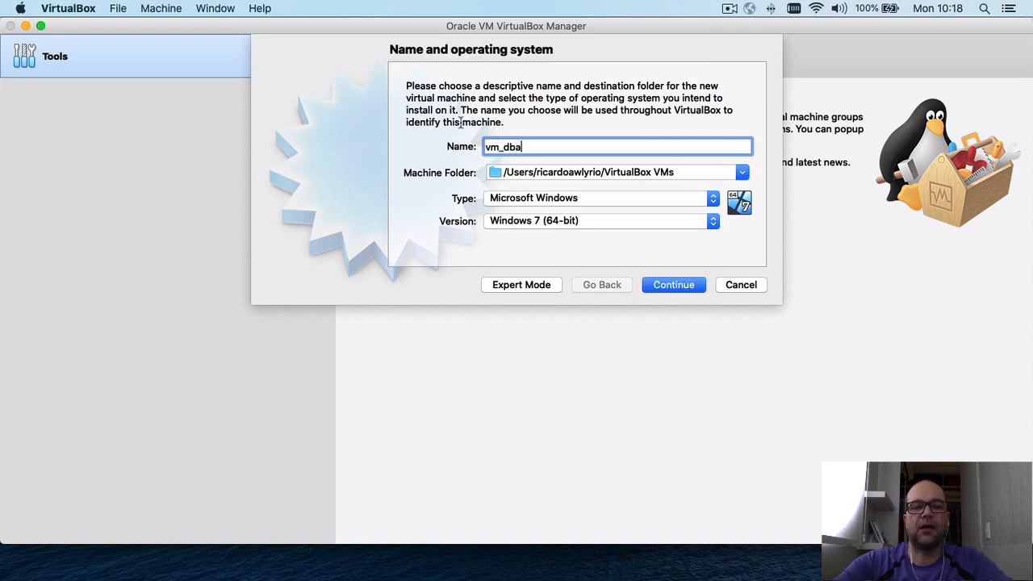
text(ocm_a)
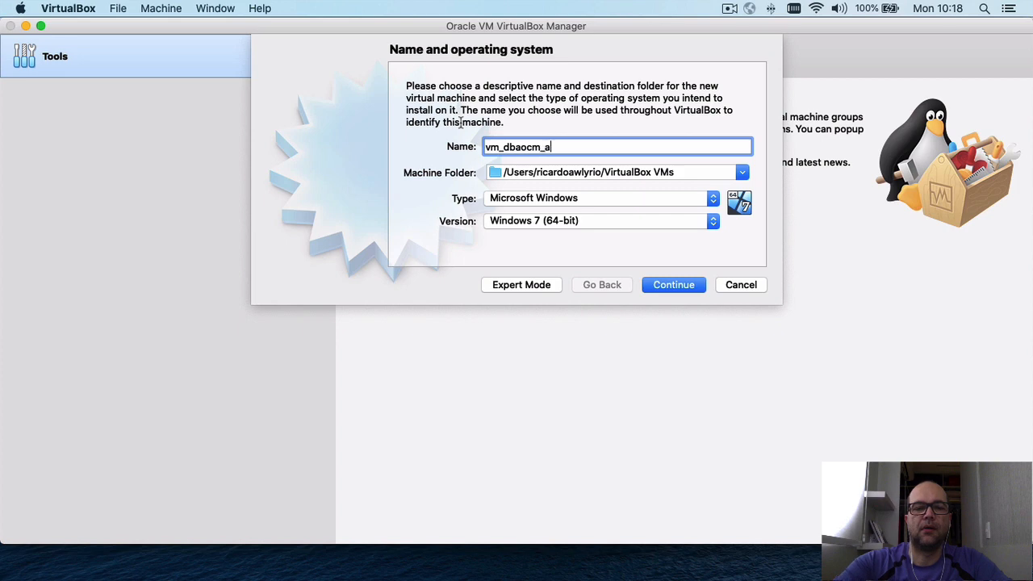
text(ula_padrao)
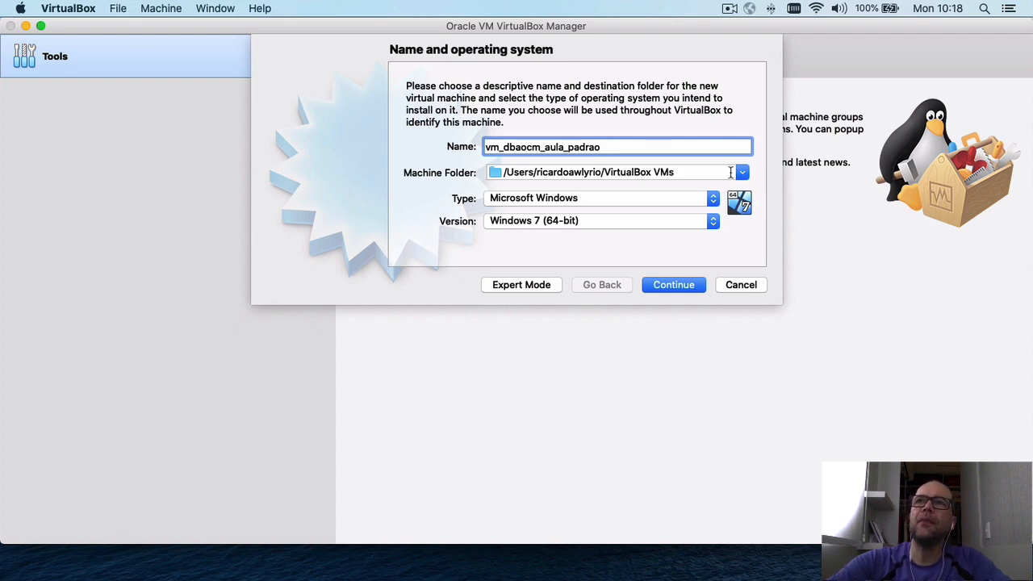
click(742, 172)
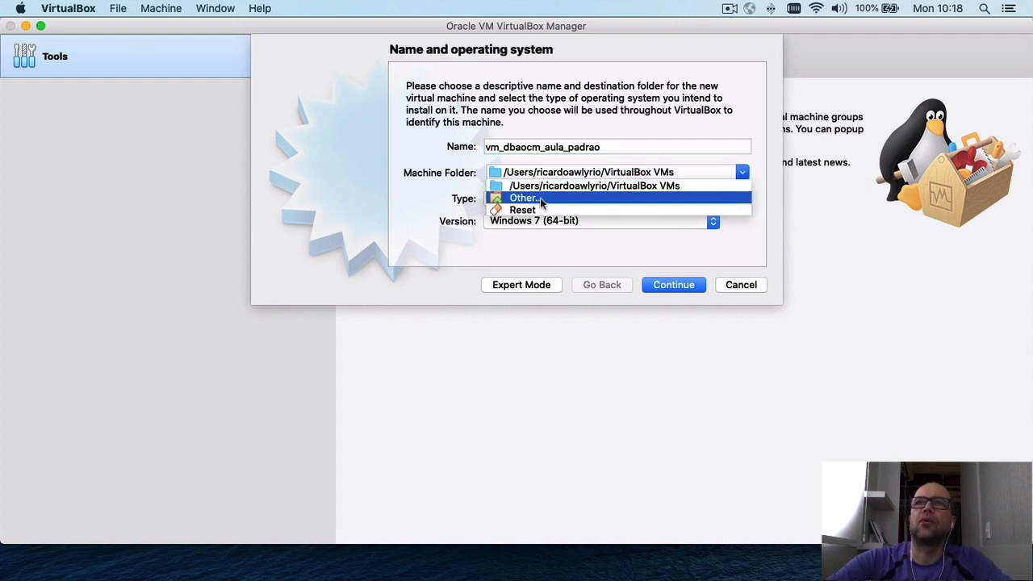
click(540, 198)
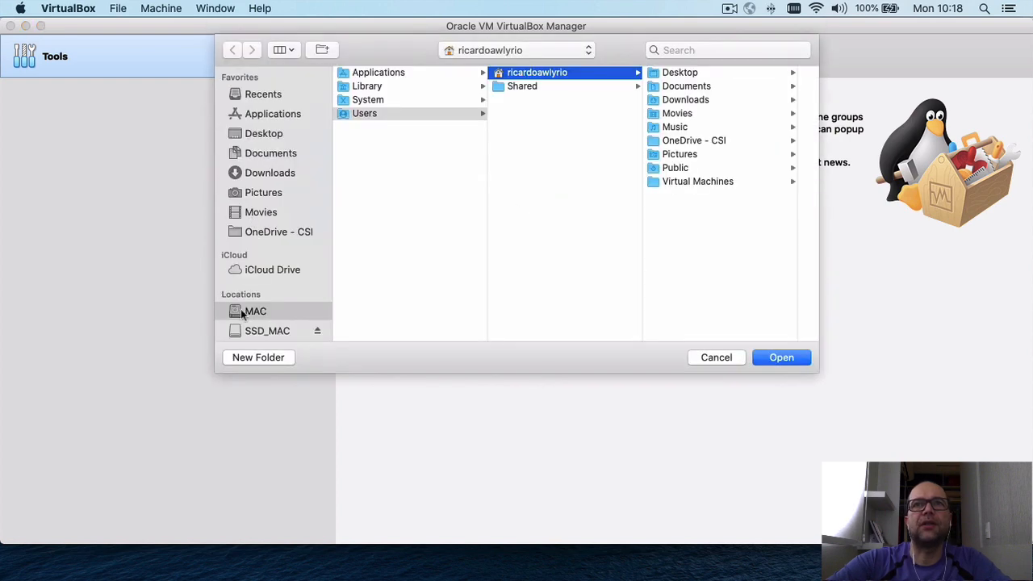
click(254, 329)
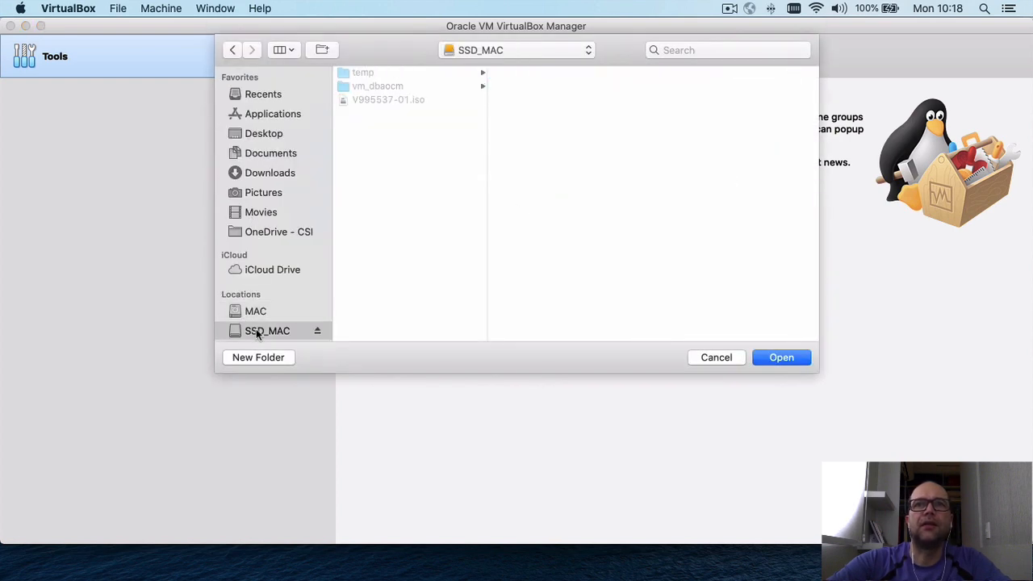
click(374, 86)
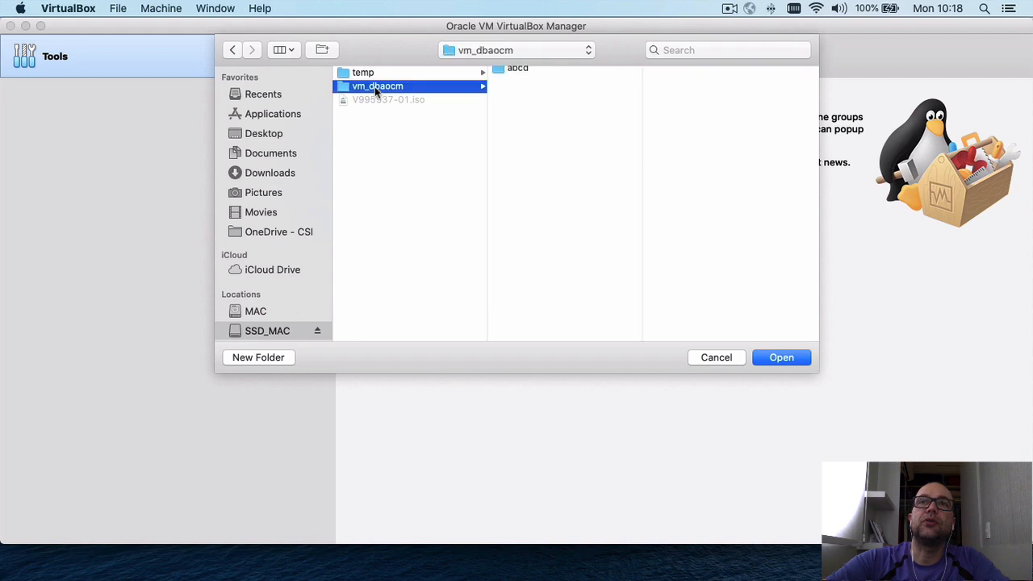
click(781, 357)
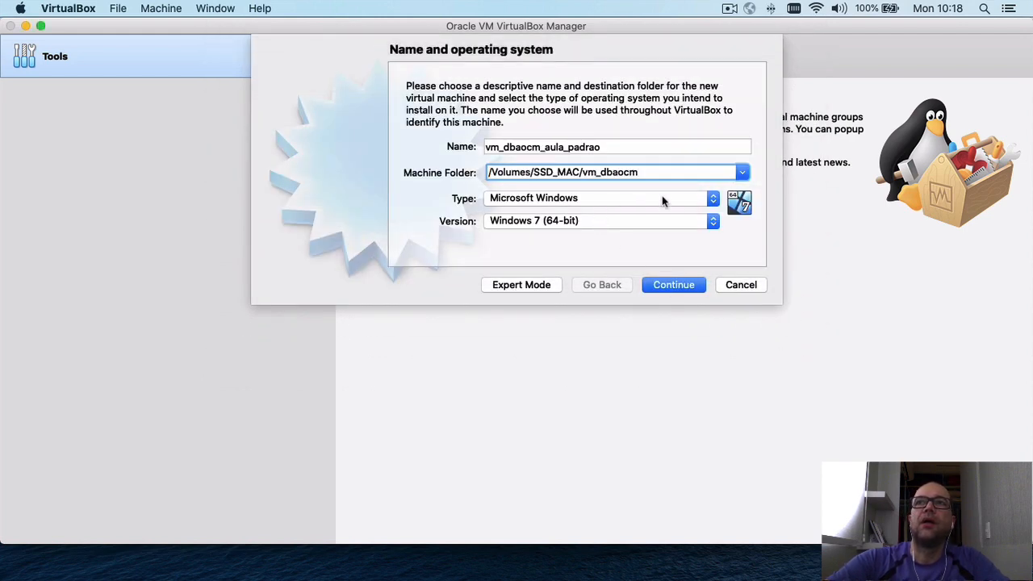
Set the type to Linux with version Oracle (64-bit) and continue.
click(711, 199)
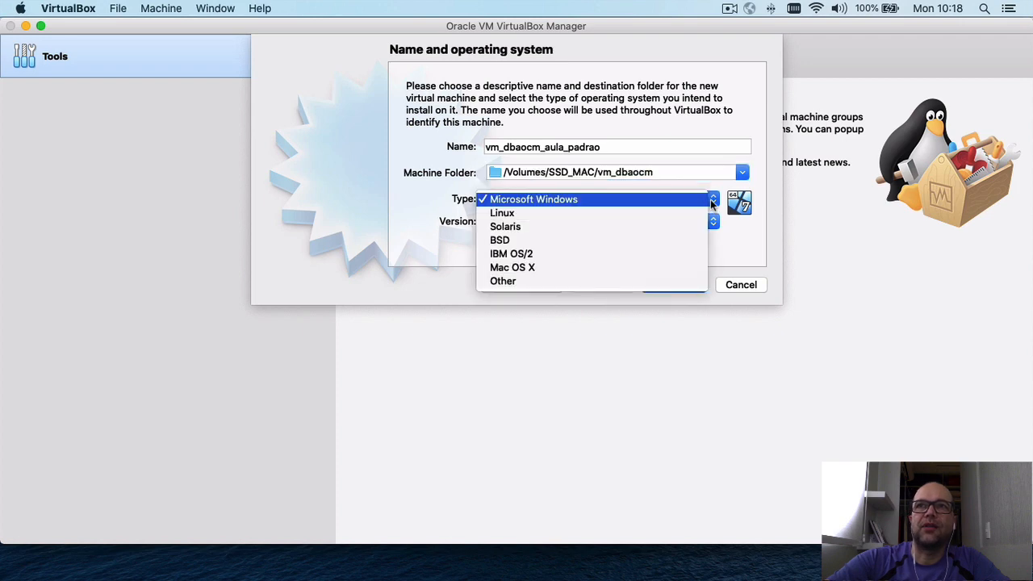
click(602, 212)
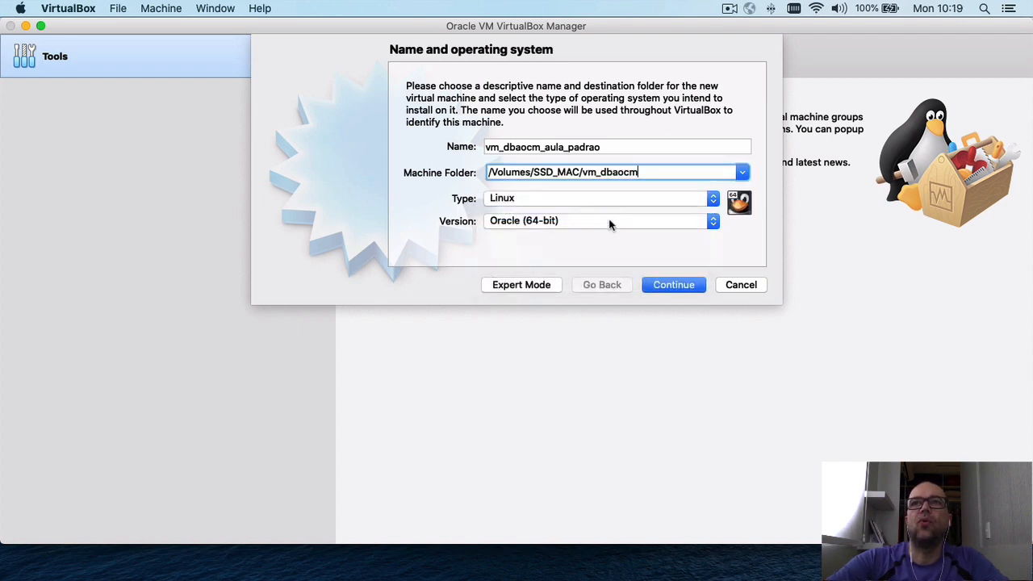
click(608, 220)
click(564, 229)
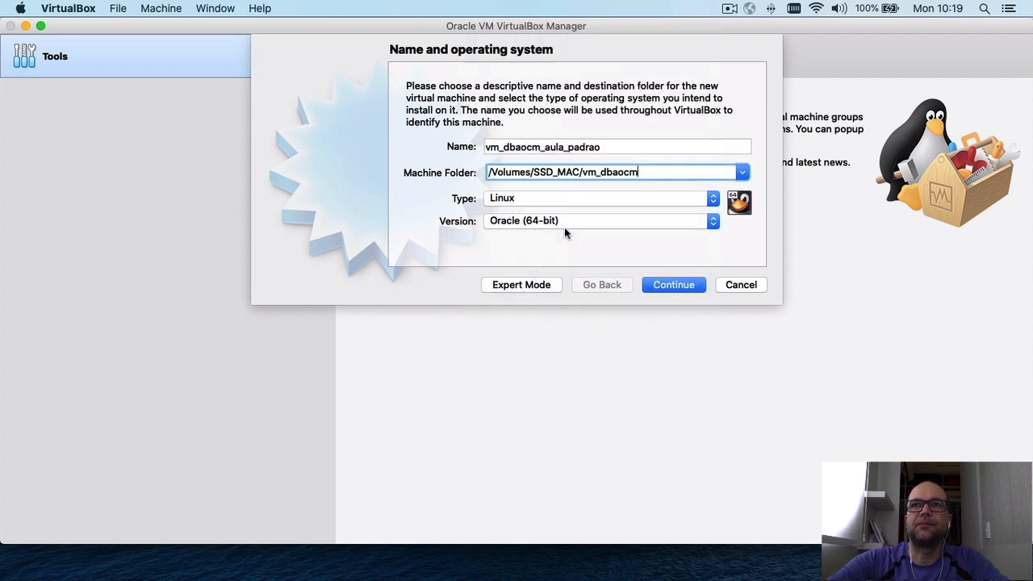
click(635, 218)
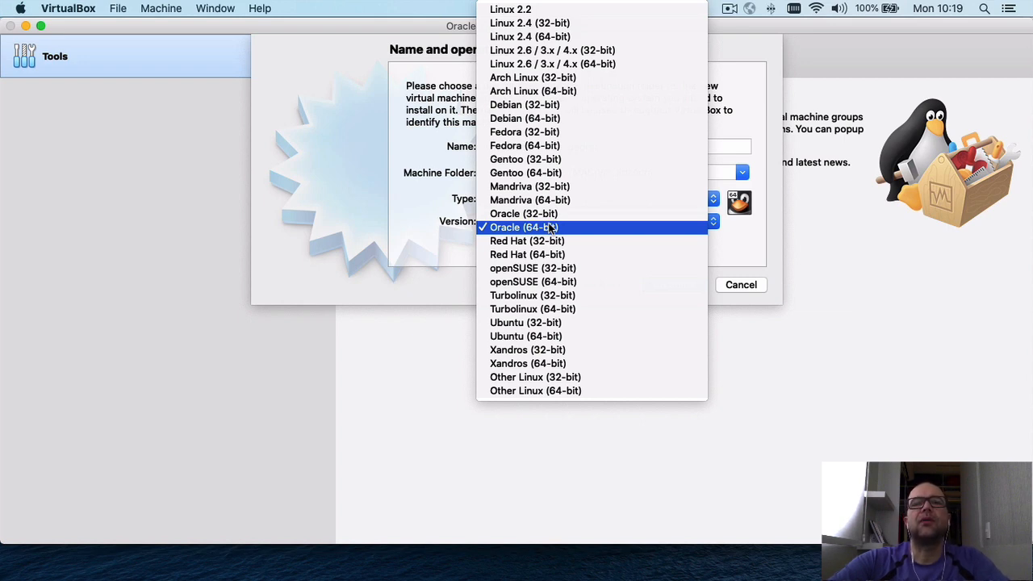
click(513, 227)
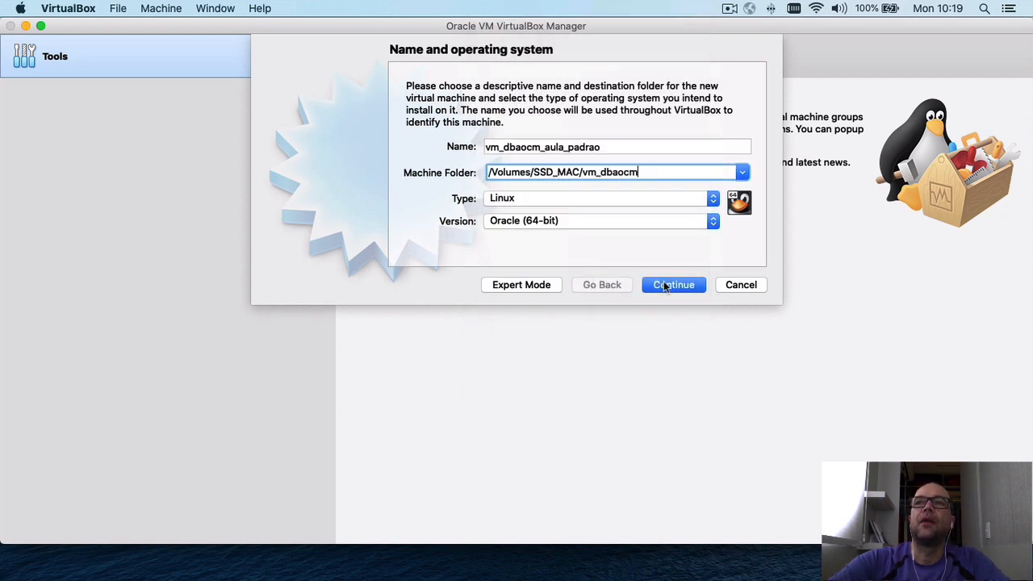
click(664, 286)
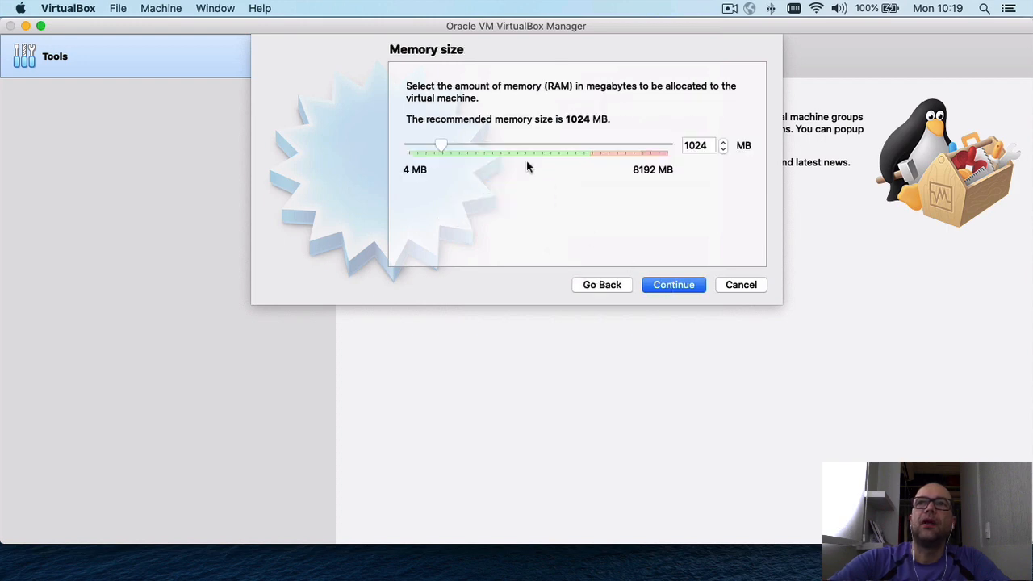
Change memory from 1024 to 4196 MB and opt to create a new virtual hard disk.
click(710, 146)
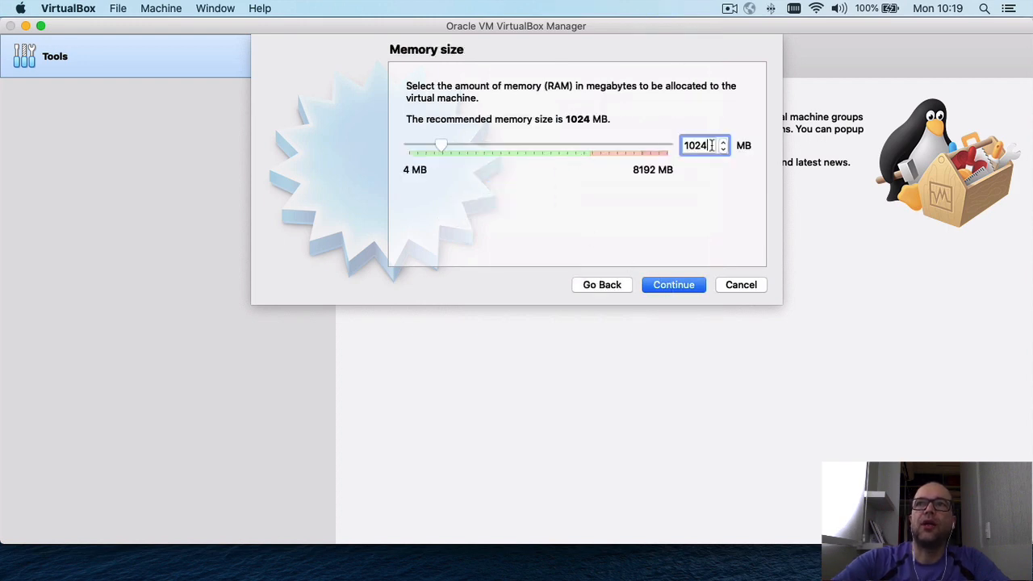
key(BackSpace)
key(BackSpace)
key(BackSpace)
key(BackSpace)
text(4196)
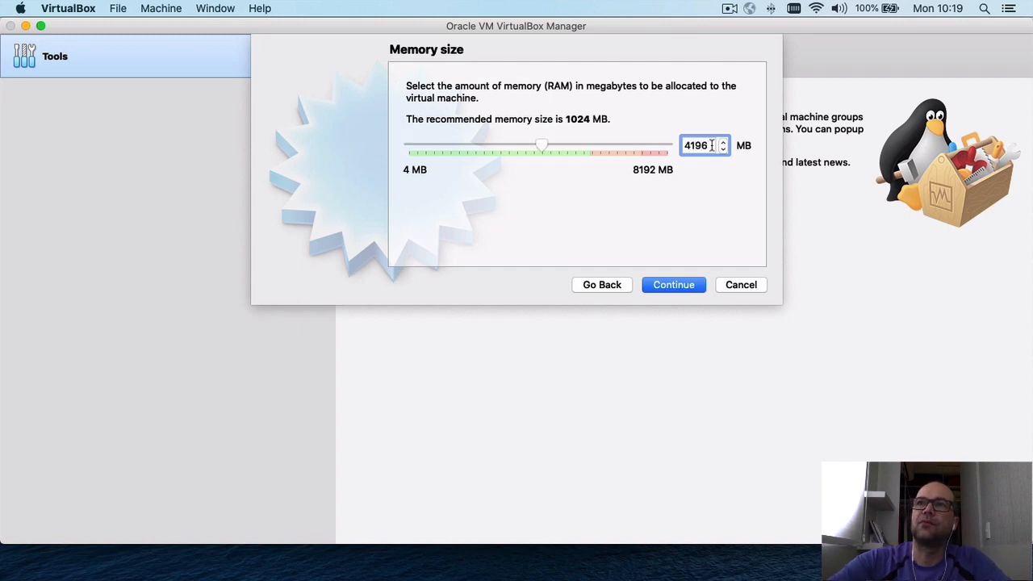
click(673, 287)
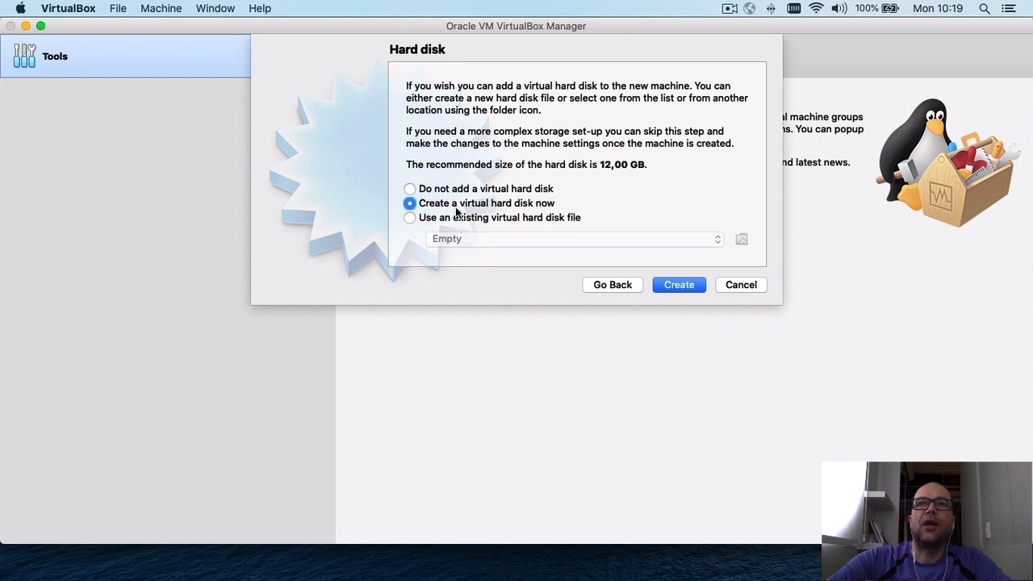
click(678, 287)
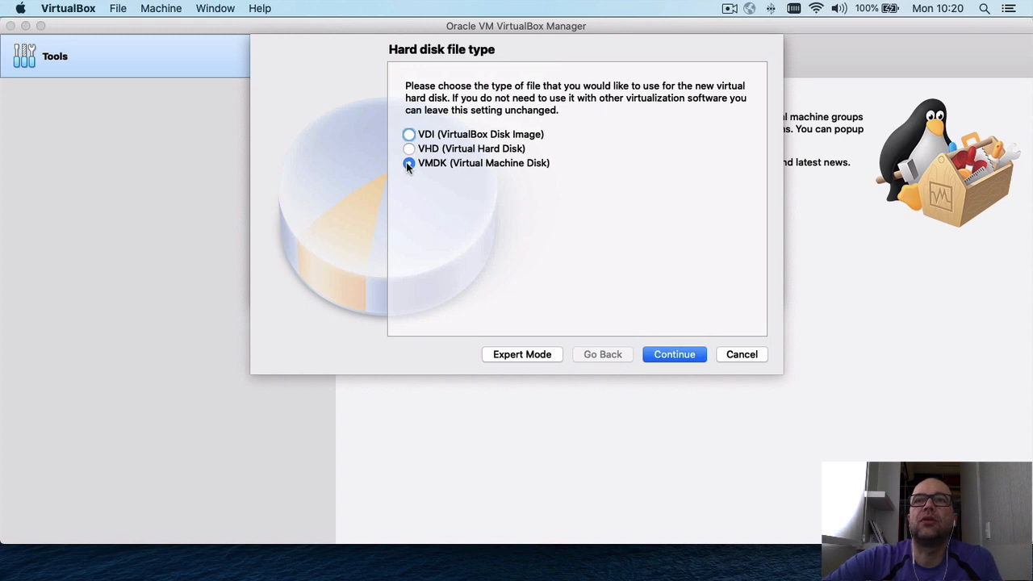
Accept the VMDK disk format and keep the disk dynamically allocated.
click(675, 358)
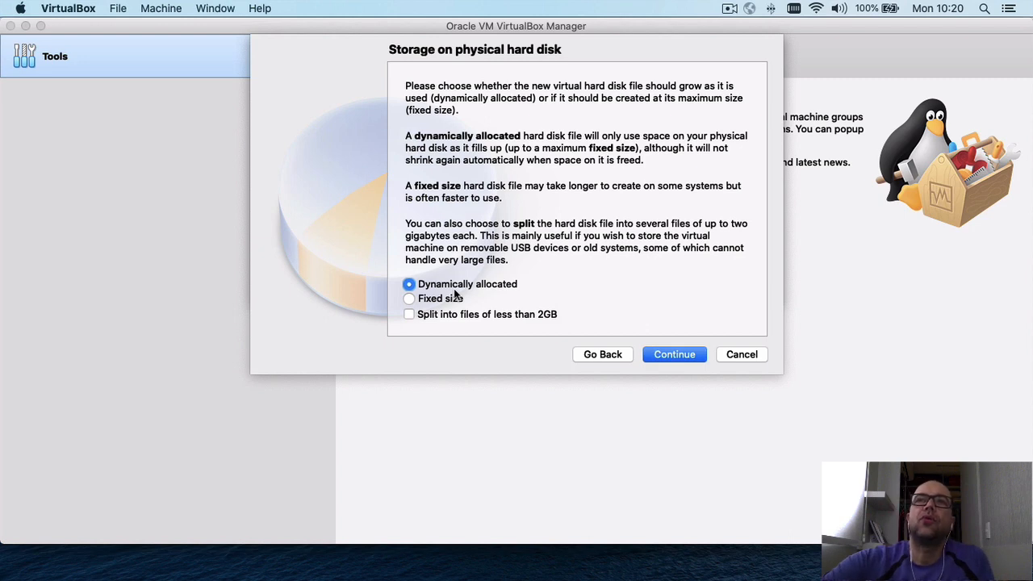
click(673, 354)
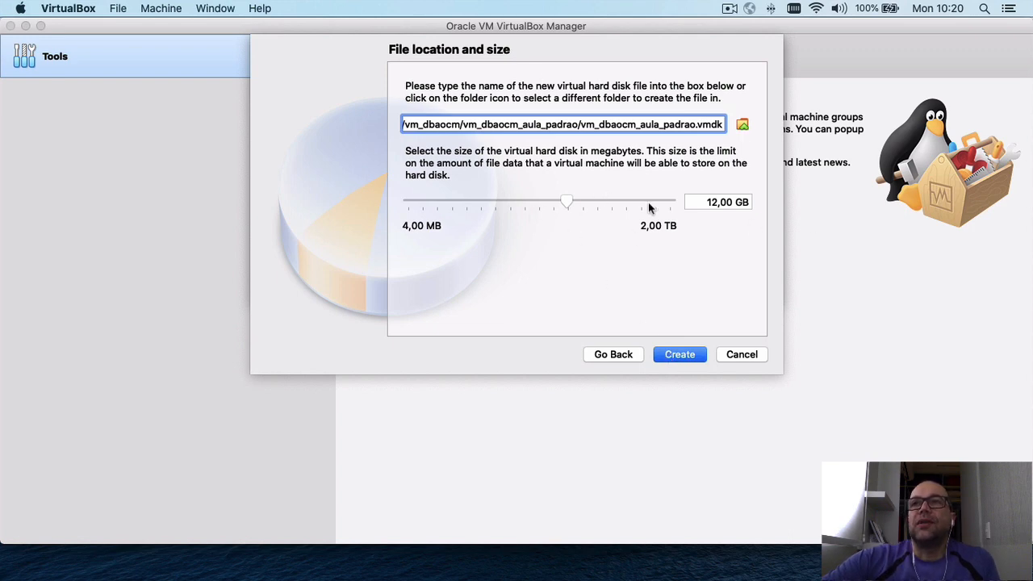
Change the disk size from 12 GB to 40 GB and create the machine.
click(717, 203)
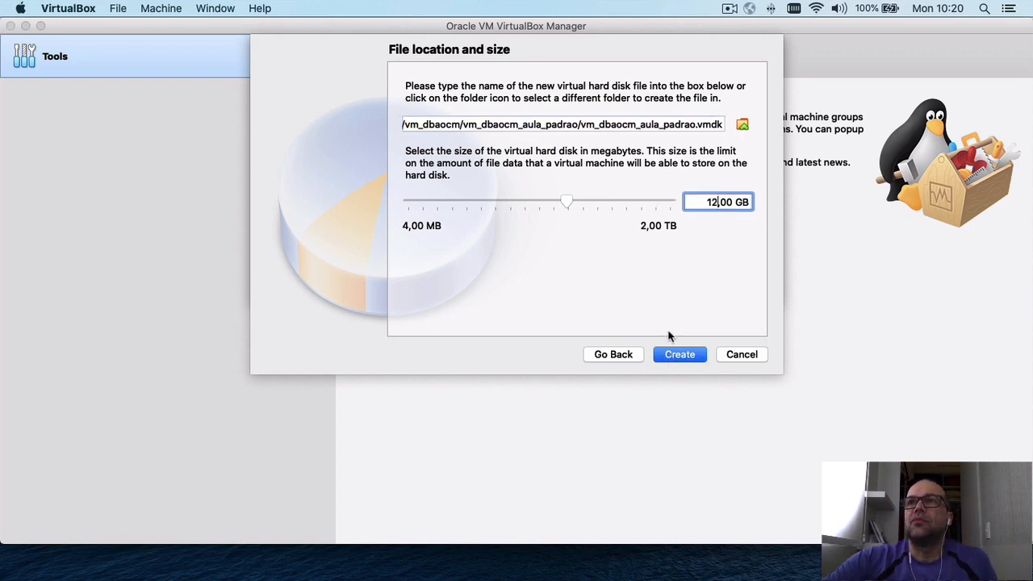
key(BackSpace)
key(BackSpace)
text(40)
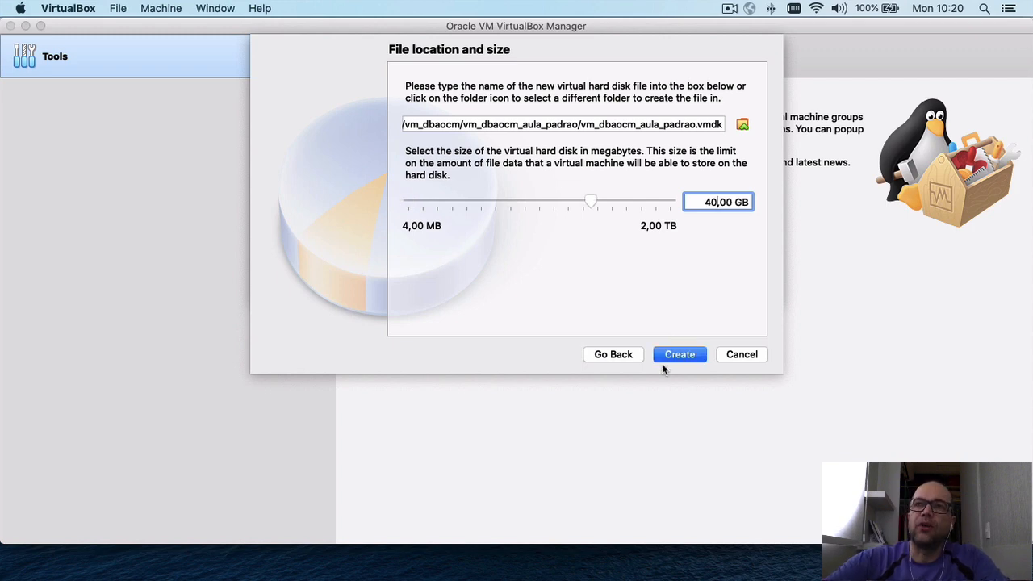
click(680, 354)
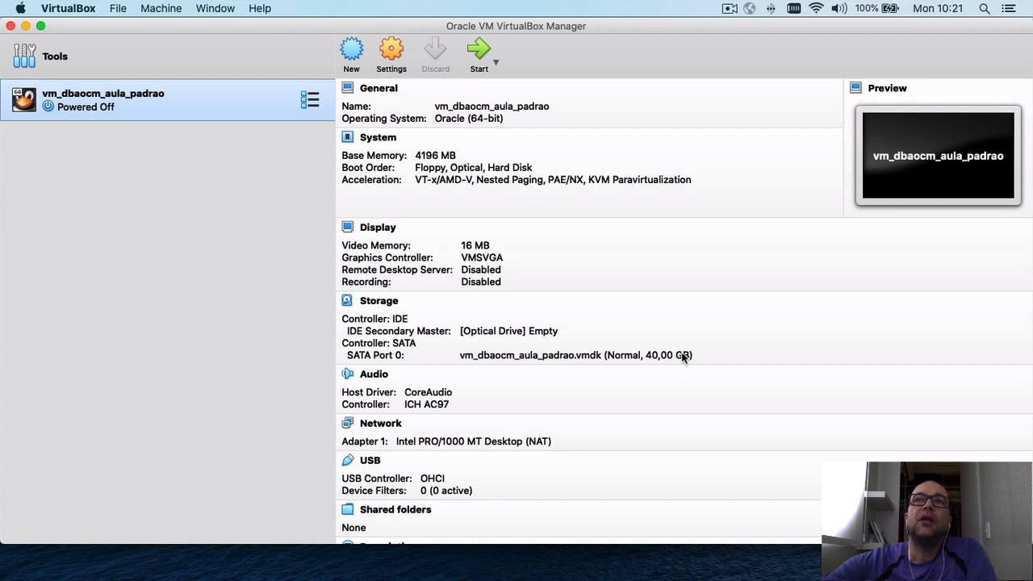
Open the VM's settings and review the General Description and Disk Encryption tabs.
click(392, 53)
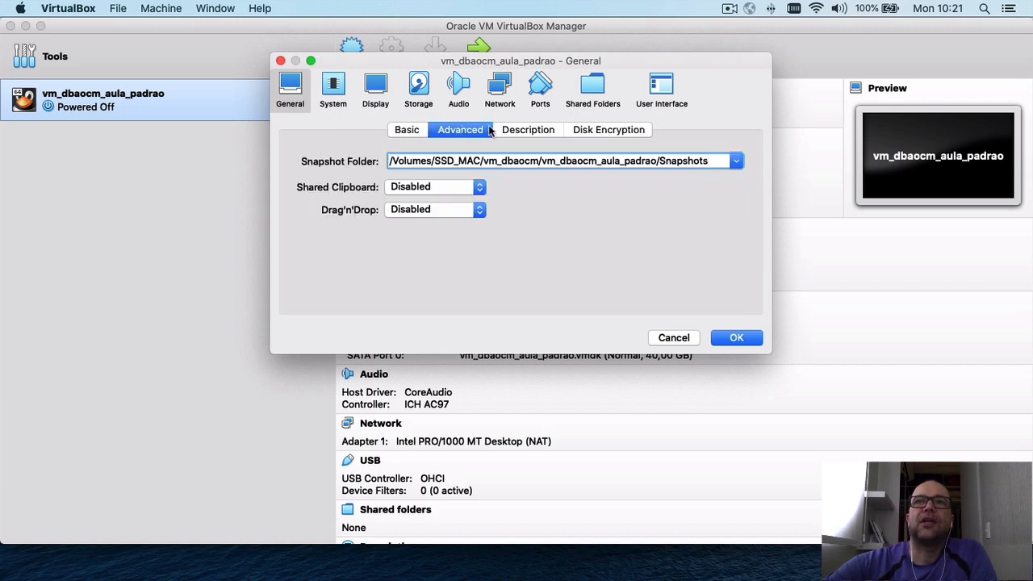
click(525, 134)
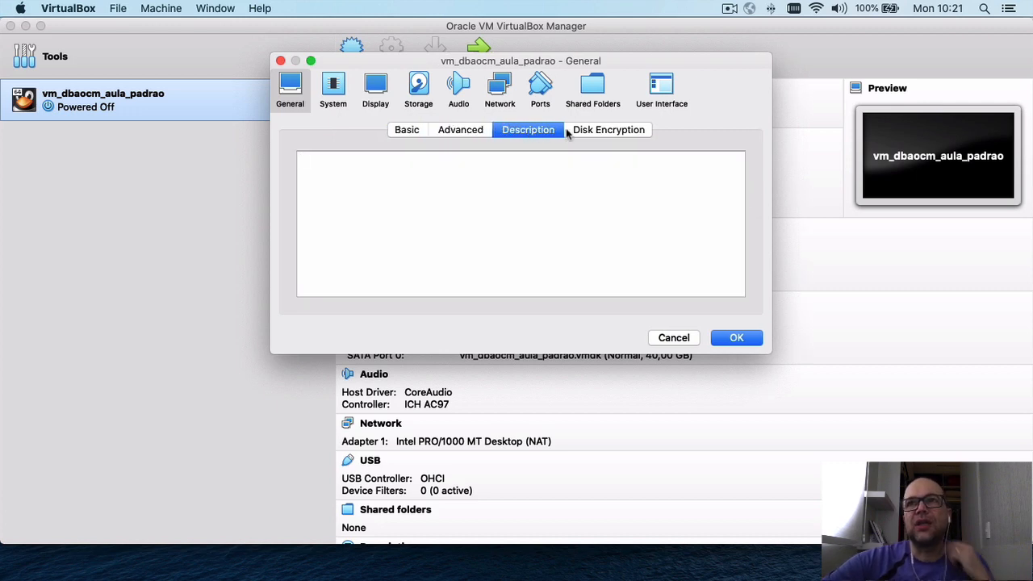
click(597, 135)
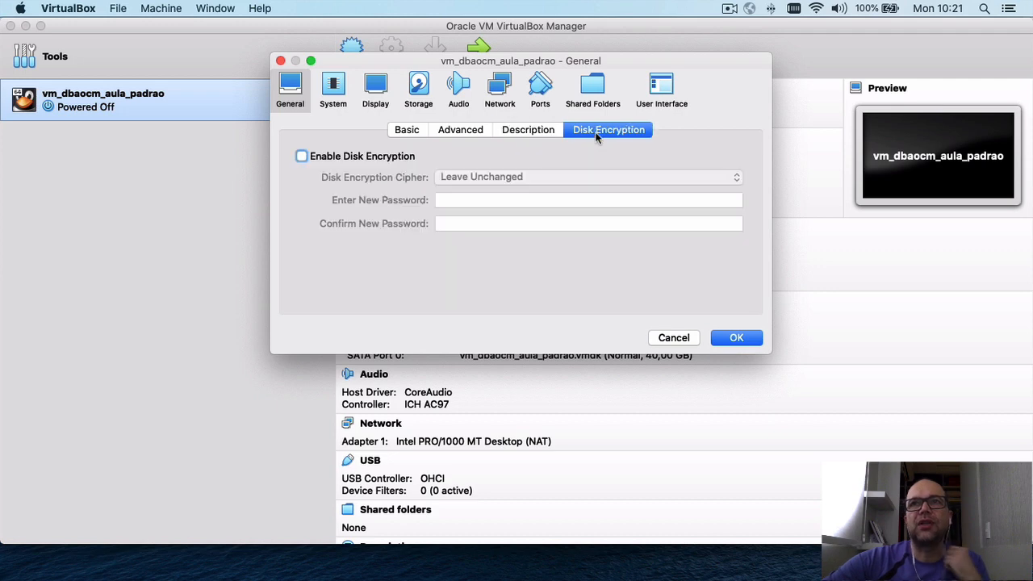
click(332, 85)
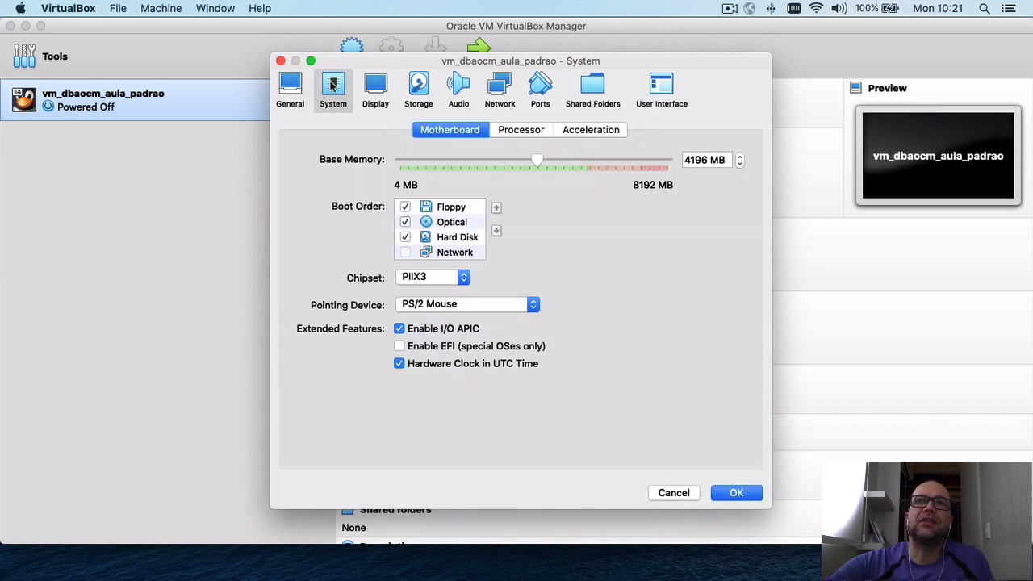
Set the processor count to 2 and review the Acceleration options.
click(518, 134)
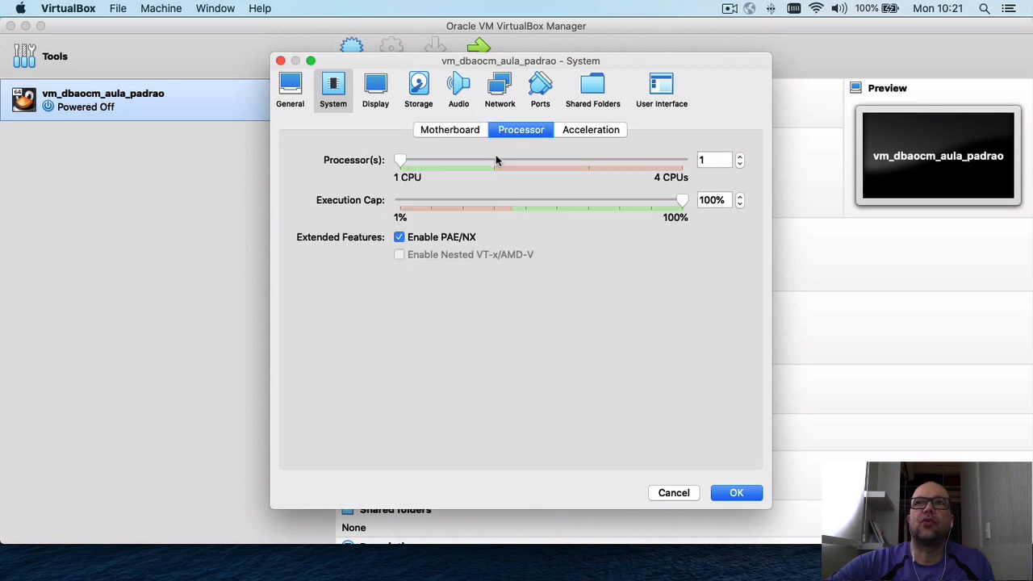
click(494, 166)
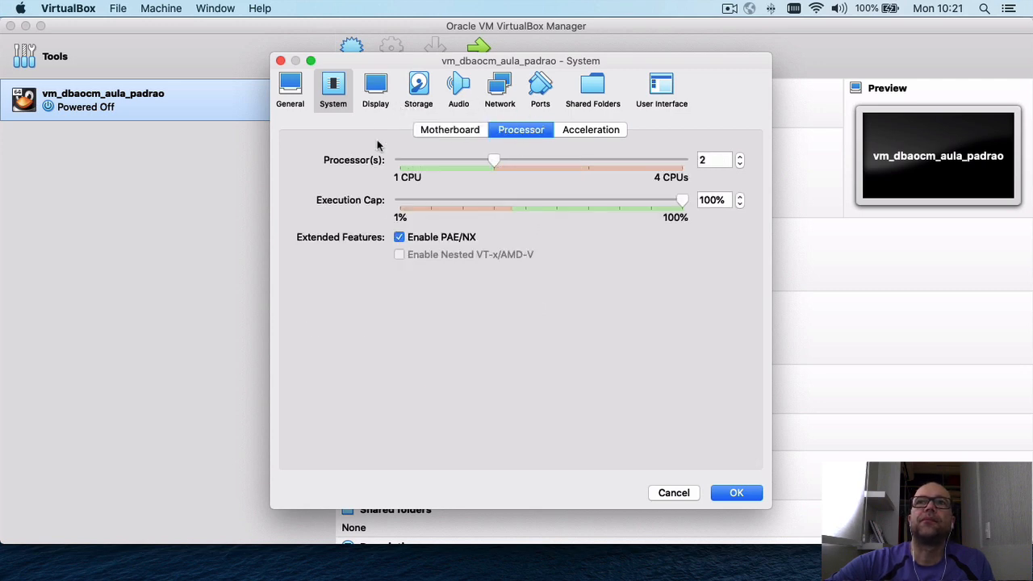
click(598, 133)
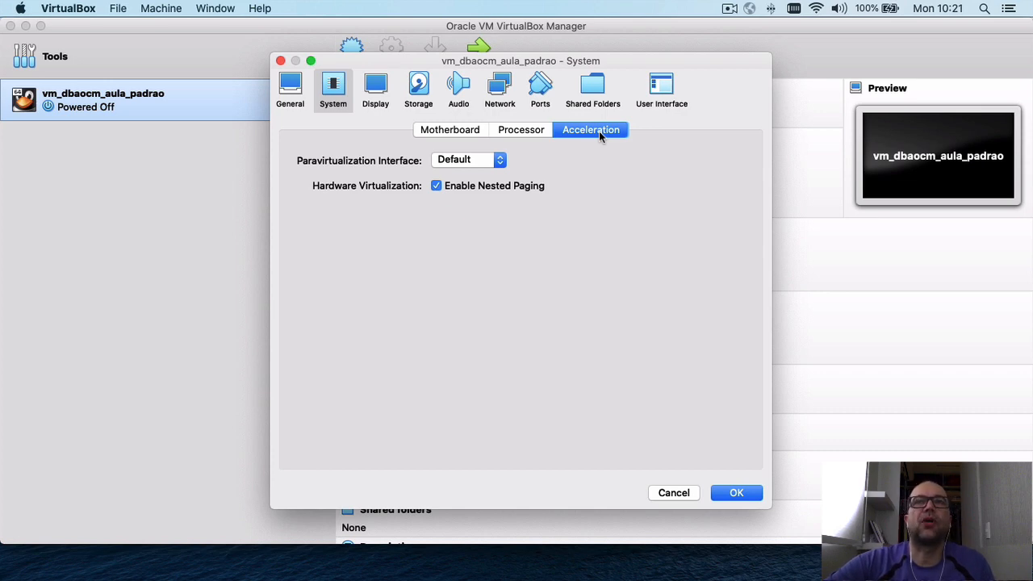
click(375, 89)
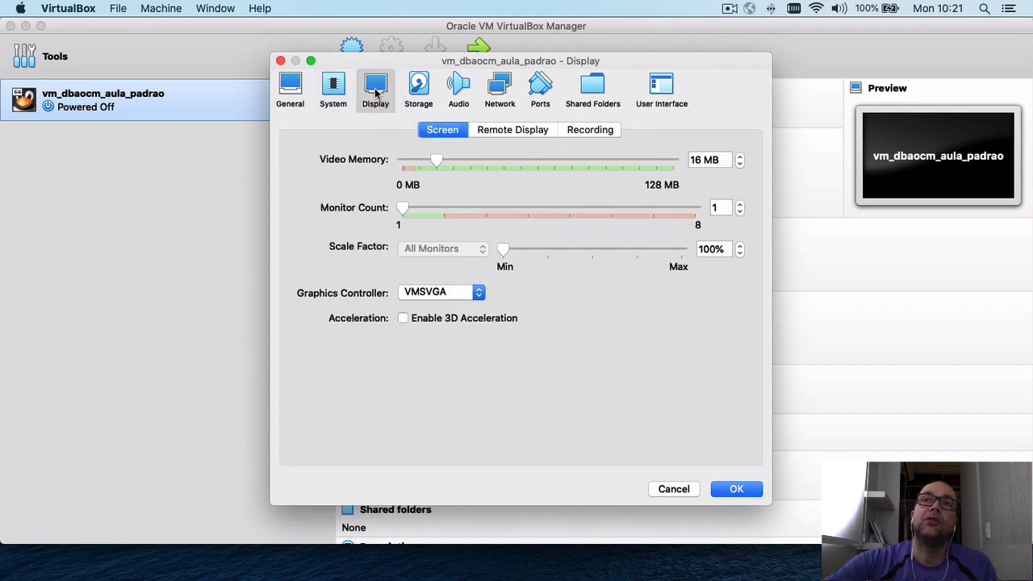
In Storage, attach the V995537-01.iso image to the empty optical drive.
click(418, 91)
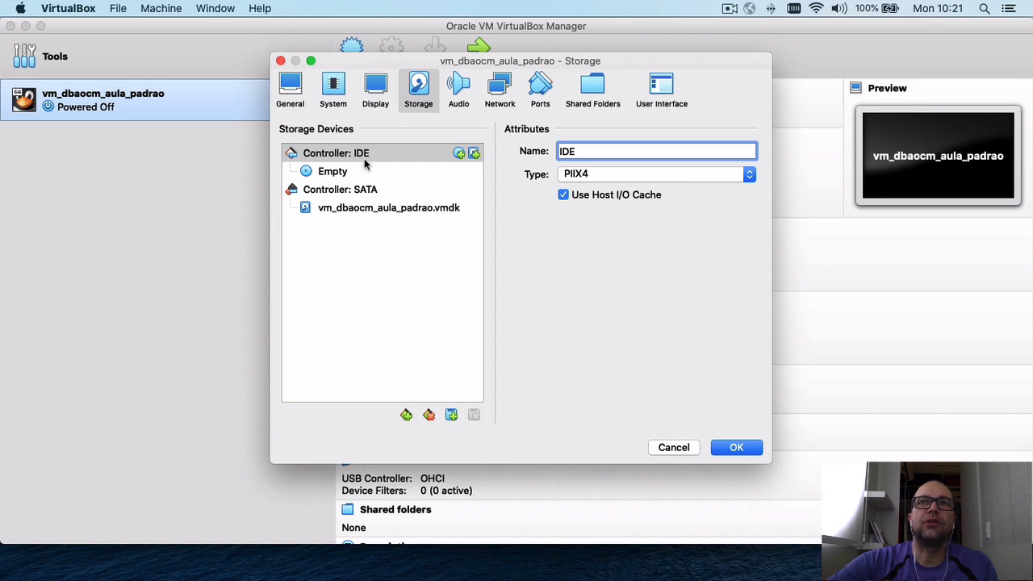
click(340, 175)
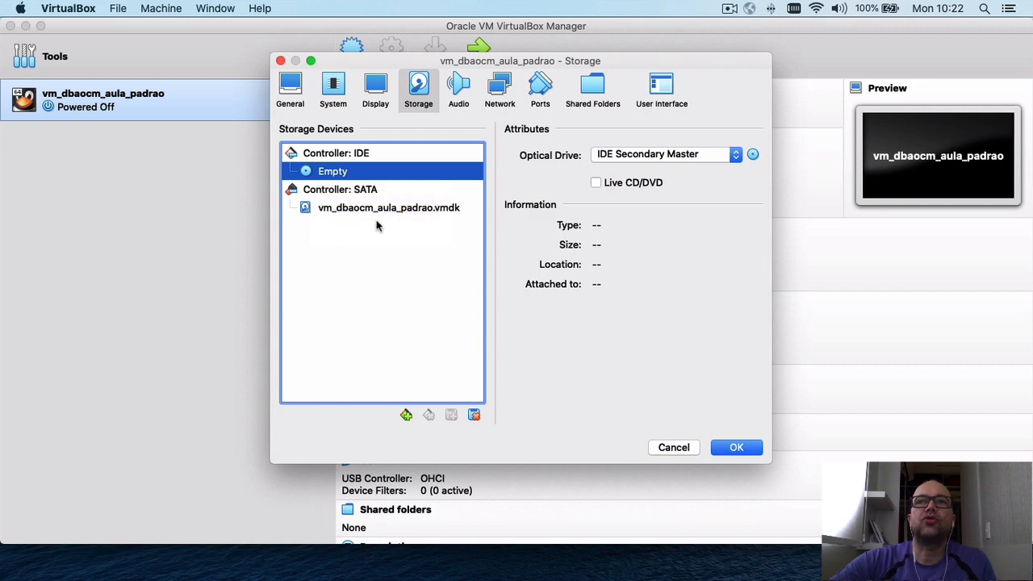
click(753, 155)
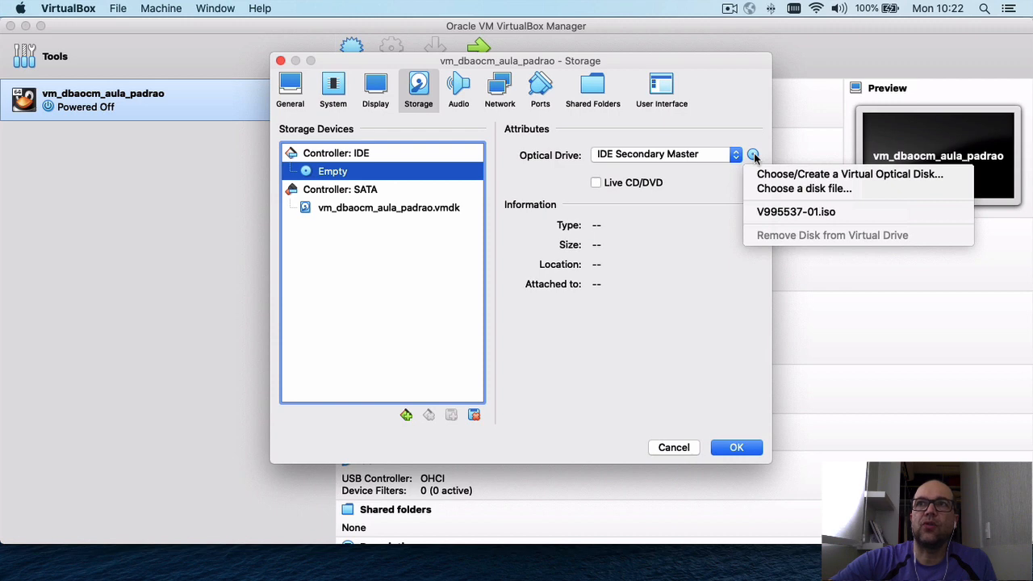
click(784, 188)
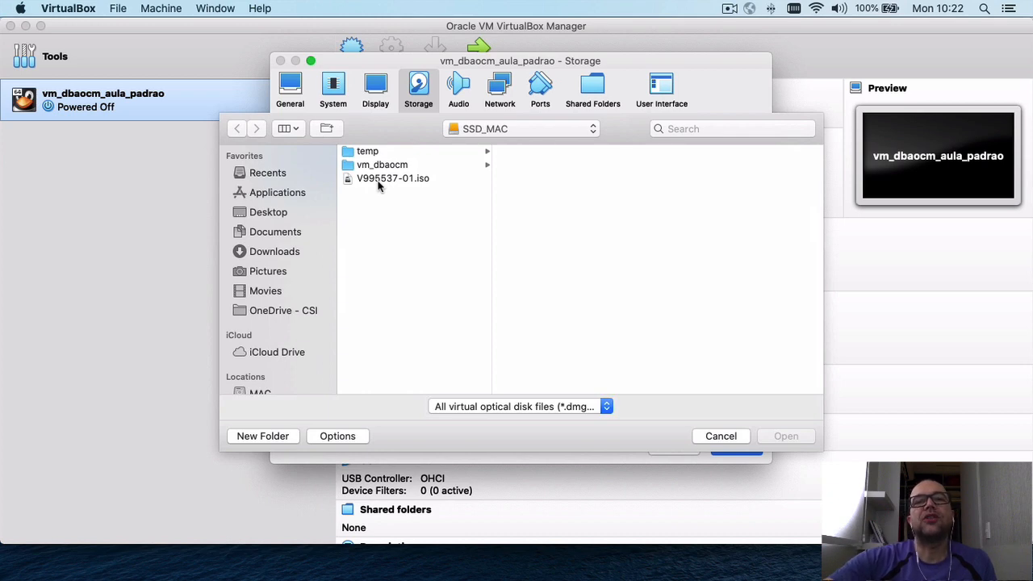
click(379, 179)
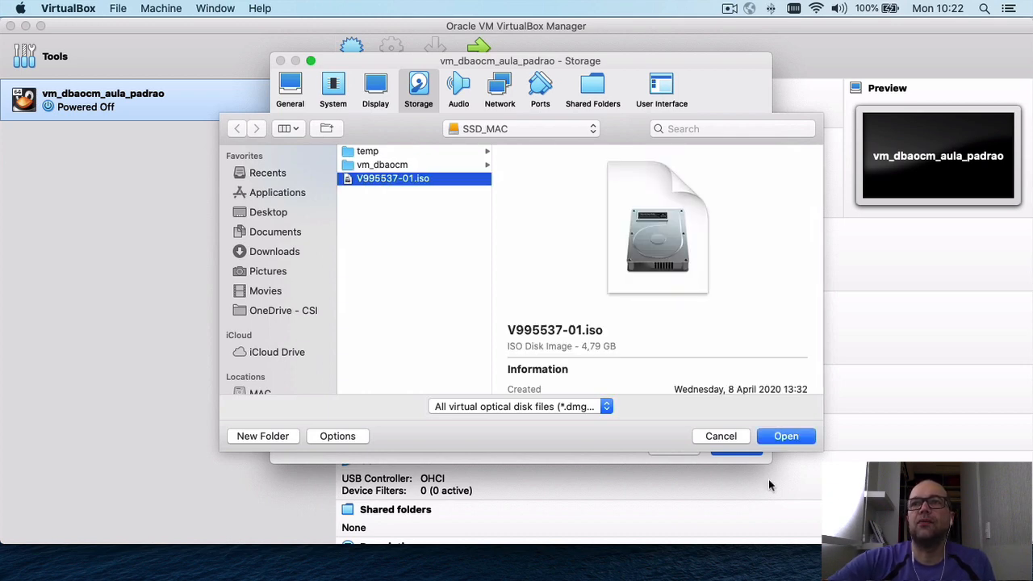
click(782, 437)
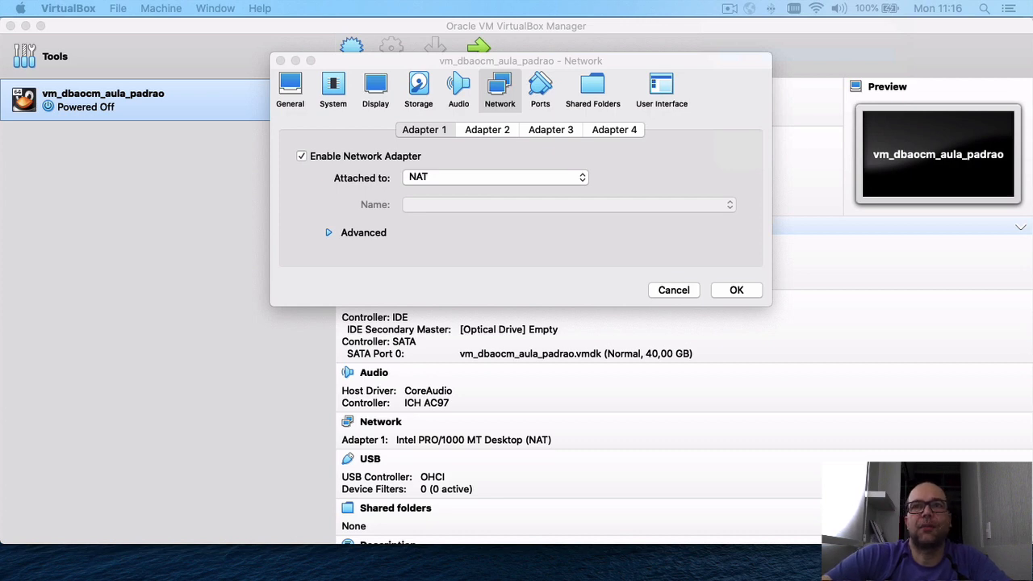
Show Adapter 1's 'Attached to' choices, including NAT and Bridged Adapter.
click(479, 177)
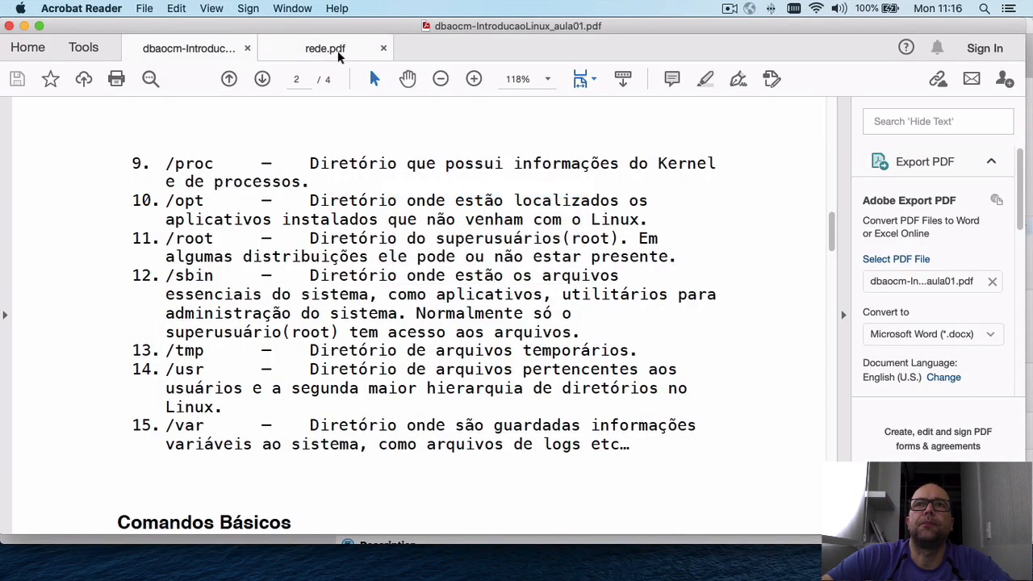
Scroll rede.pdf to the BRIDGE networking diagram, then return to VirtualBox's Network settings.
click(339, 50)
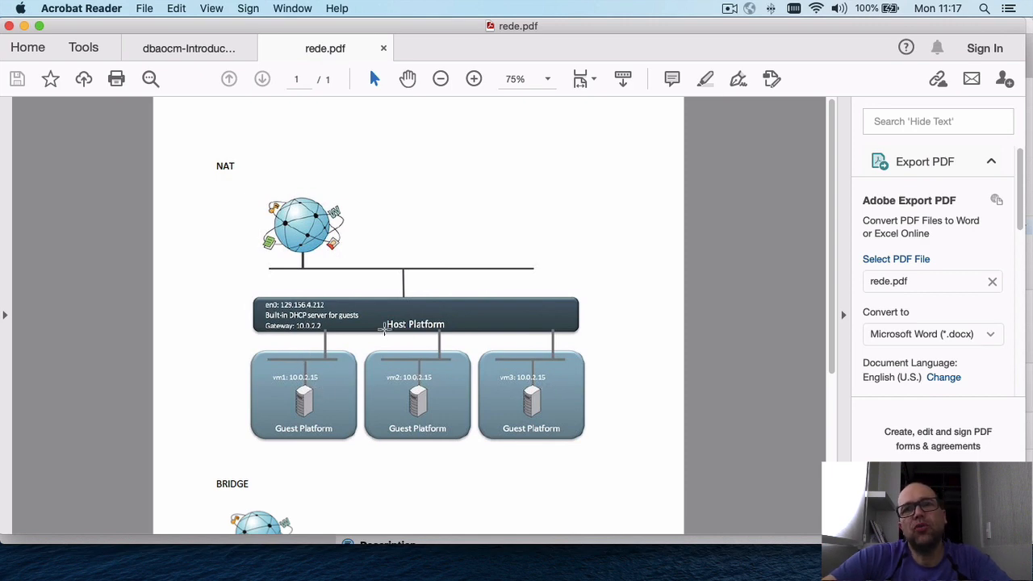
scroll(384, 328, down, 5)
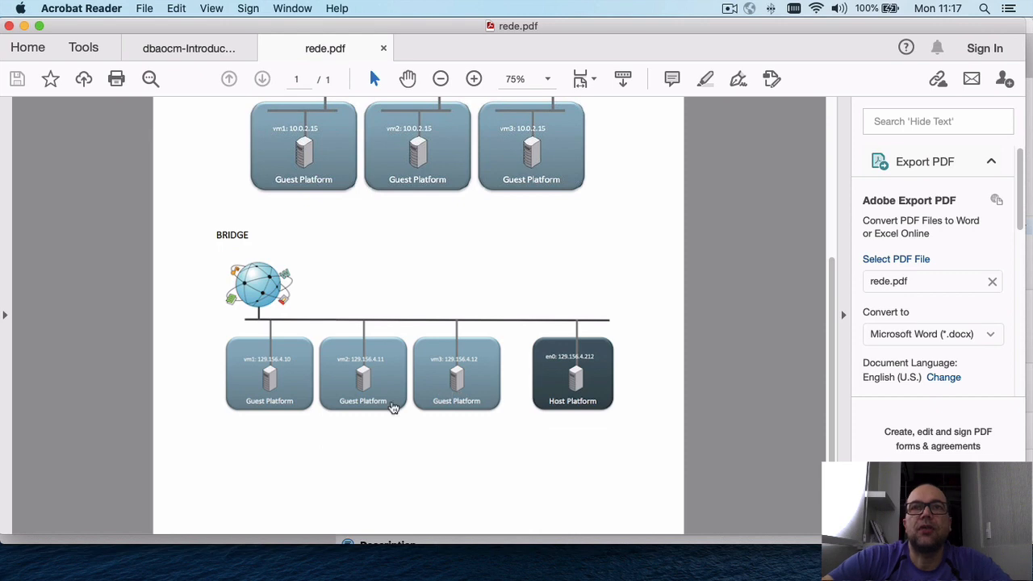
key(super+Tab)
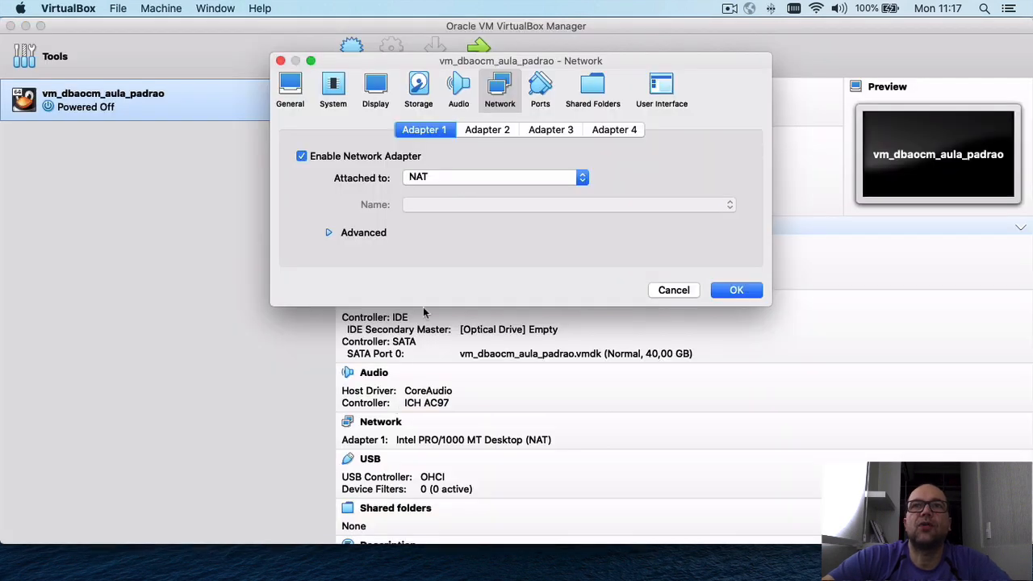
Attach the VM's network adapter to Bridged Adapter and boot it from the Oracle Linux ISO.
click(546, 177)
click(521, 193)
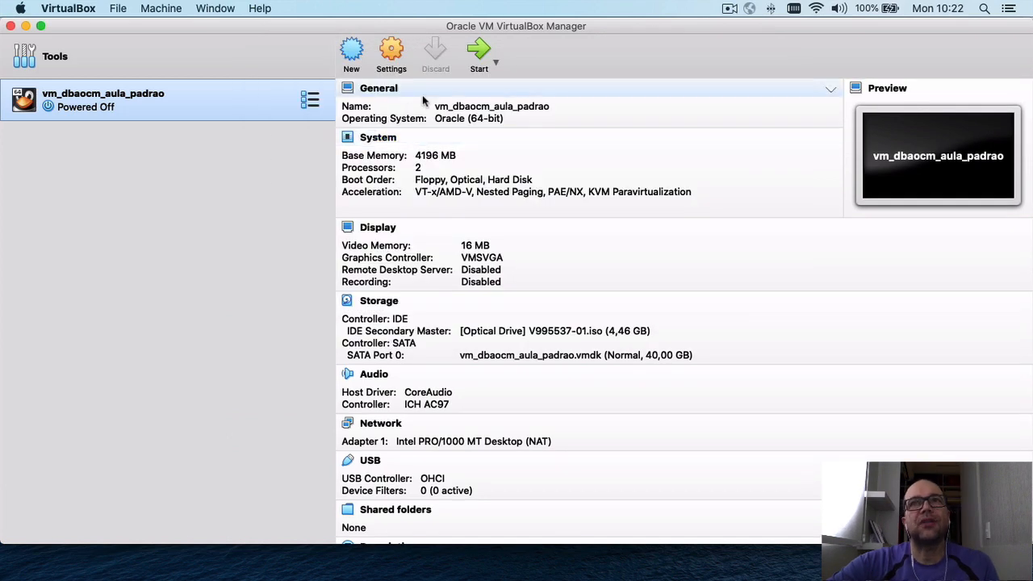
click(478, 55)
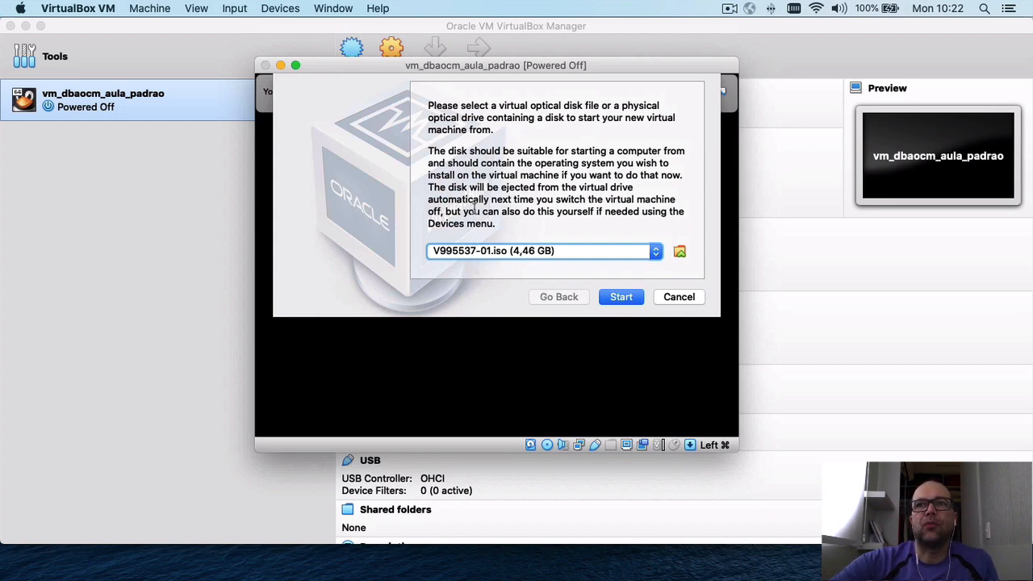
click(621, 298)
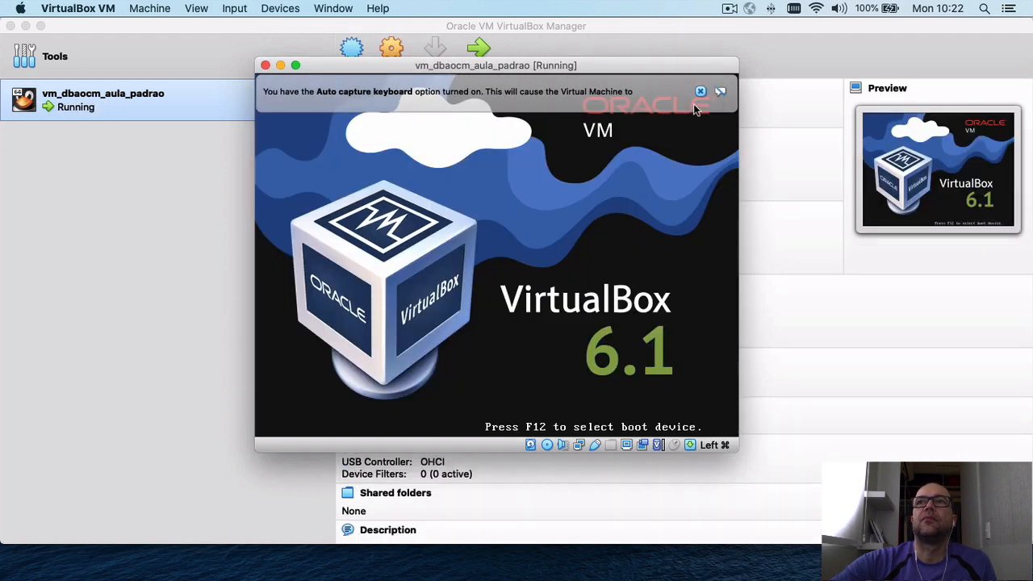
click(700, 93)
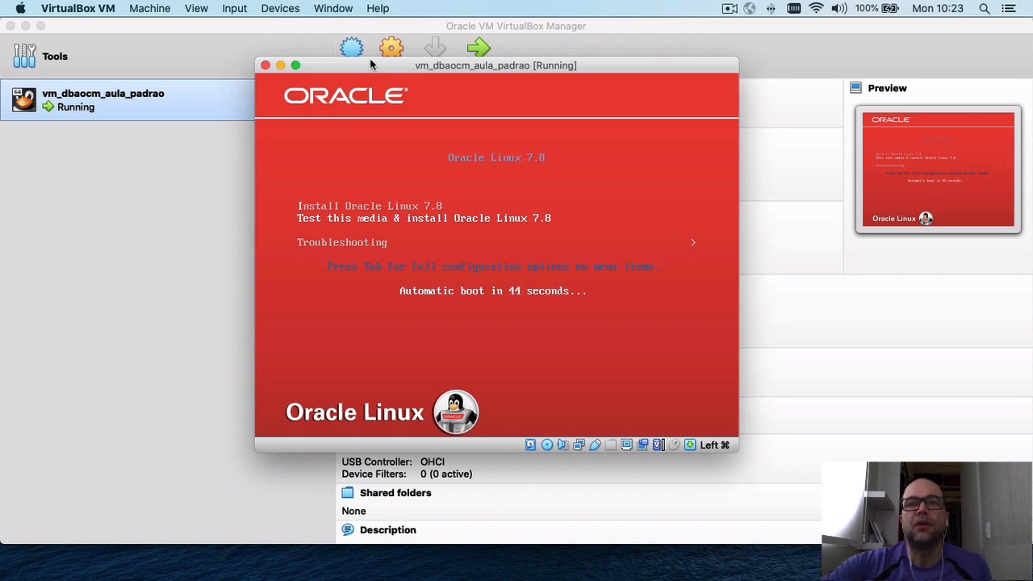
Capture keyboard input into the VM and launch the Install Oracle Linux 7.8 boot entry.
click(453, 170)
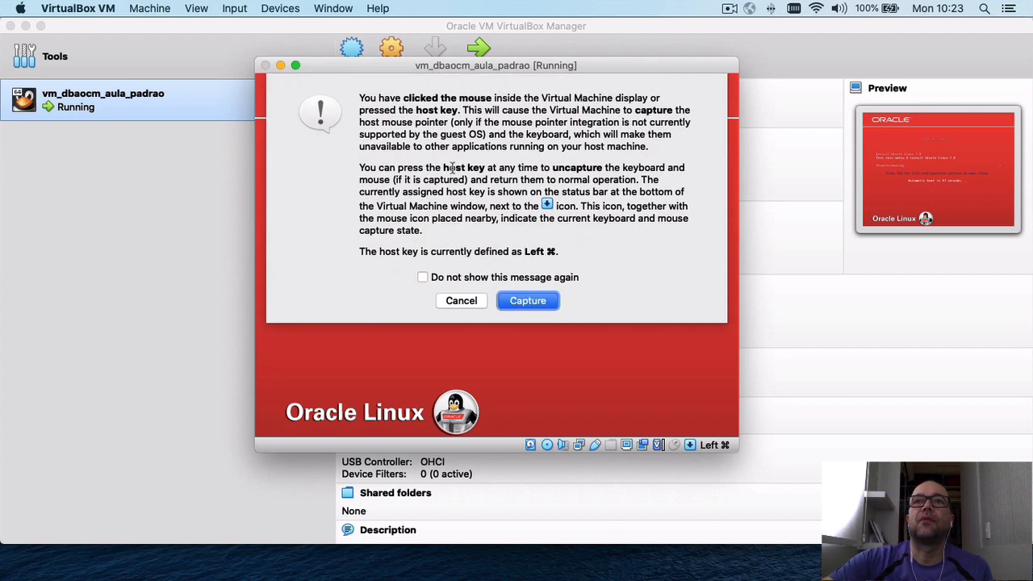
click(527, 301)
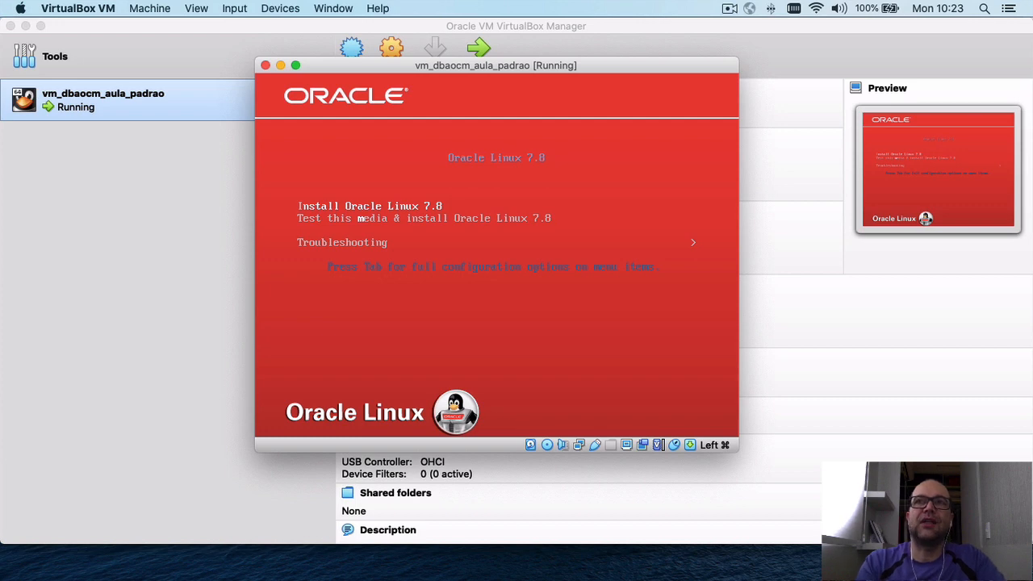
click(517, 321)
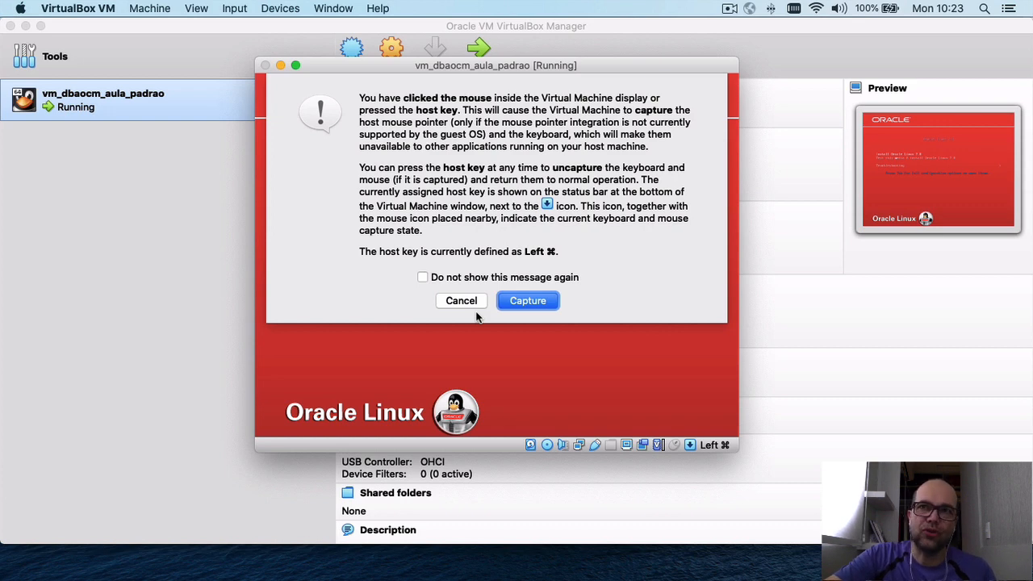
click(528, 304)
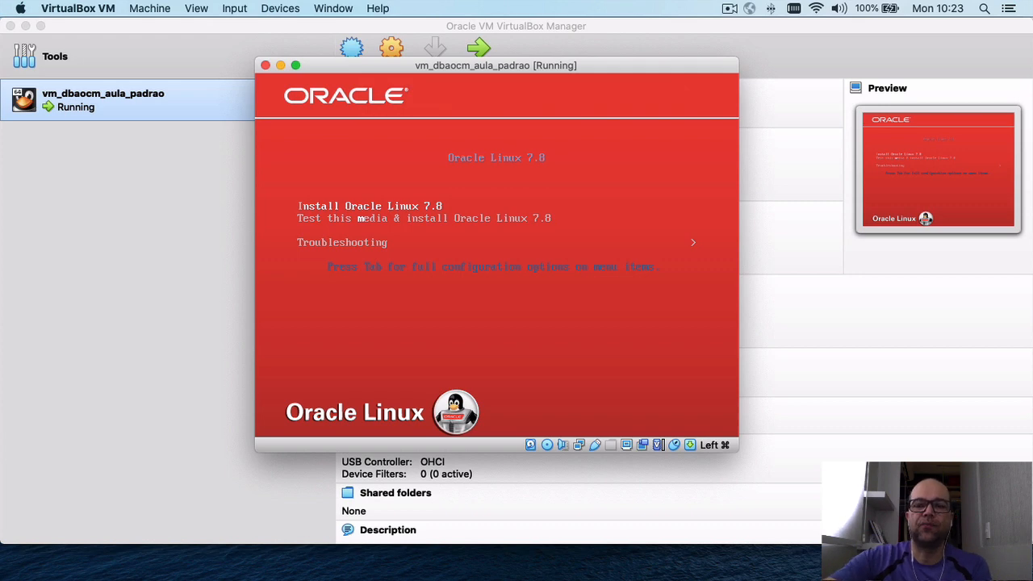
key(Return)
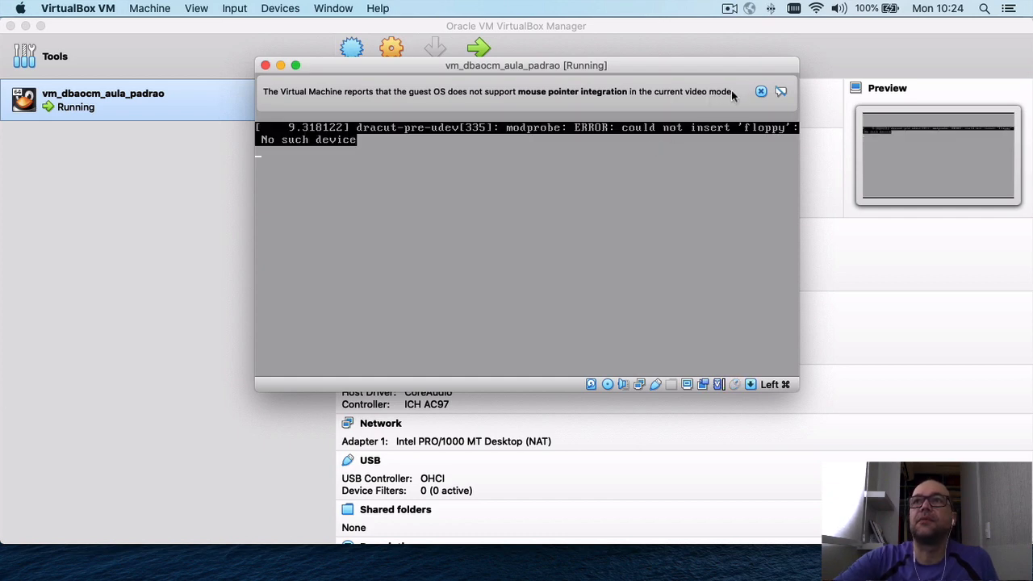
Dismiss the mouse pointer integration notice while the installer loads.
click(759, 92)
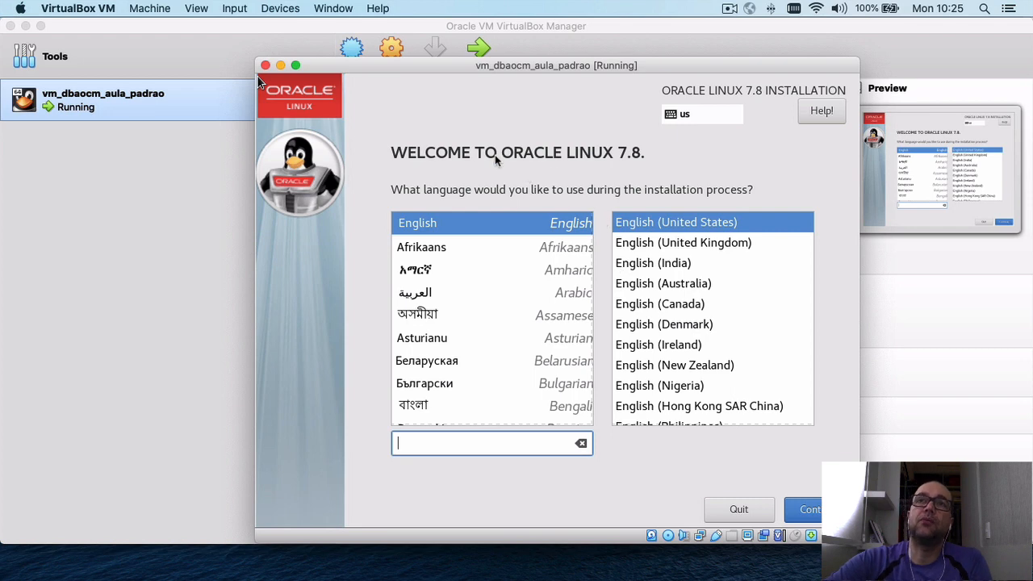
Continue with English (United States) as the installation language.
click(527, 126)
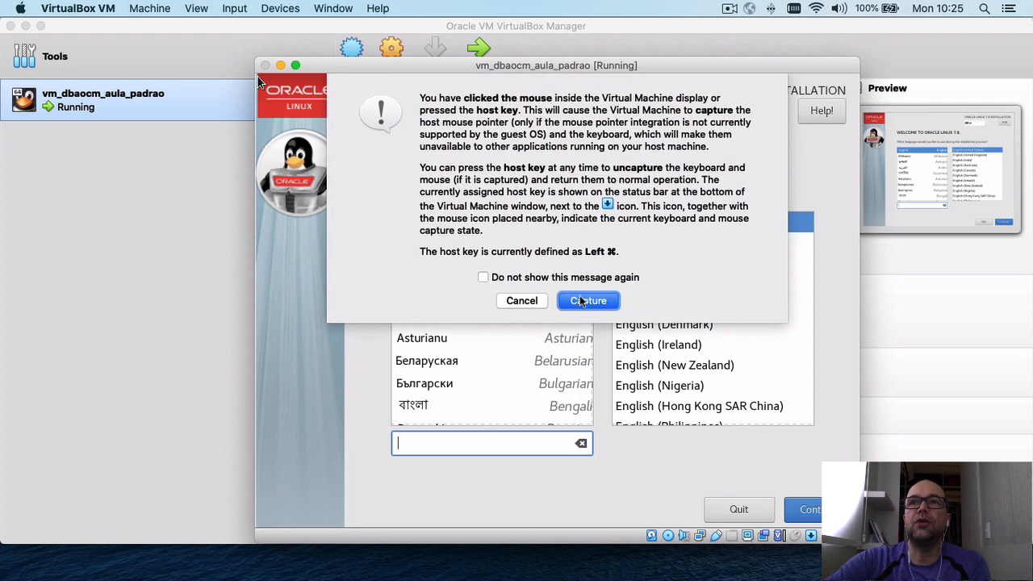
click(599, 300)
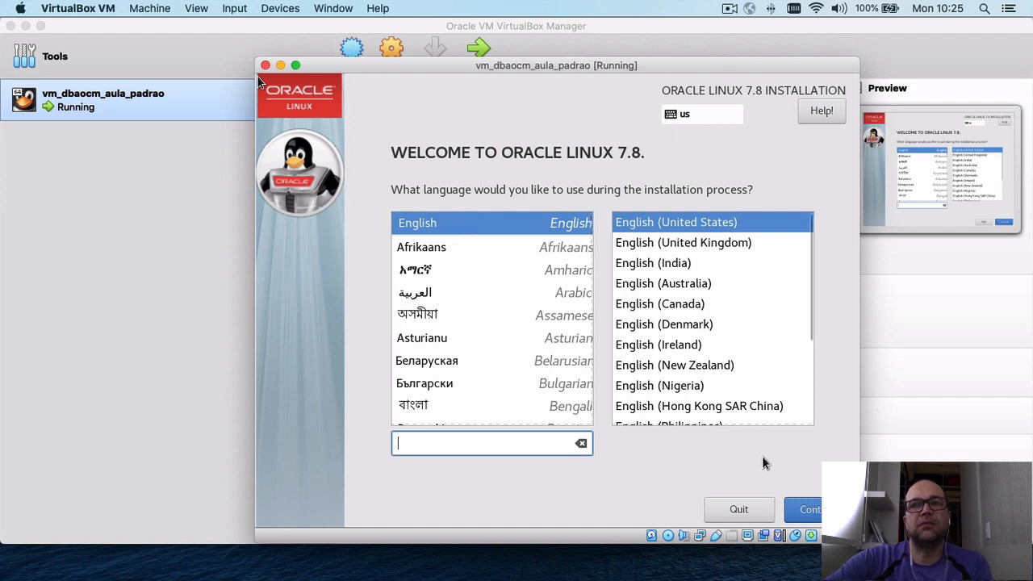
click(809, 508)
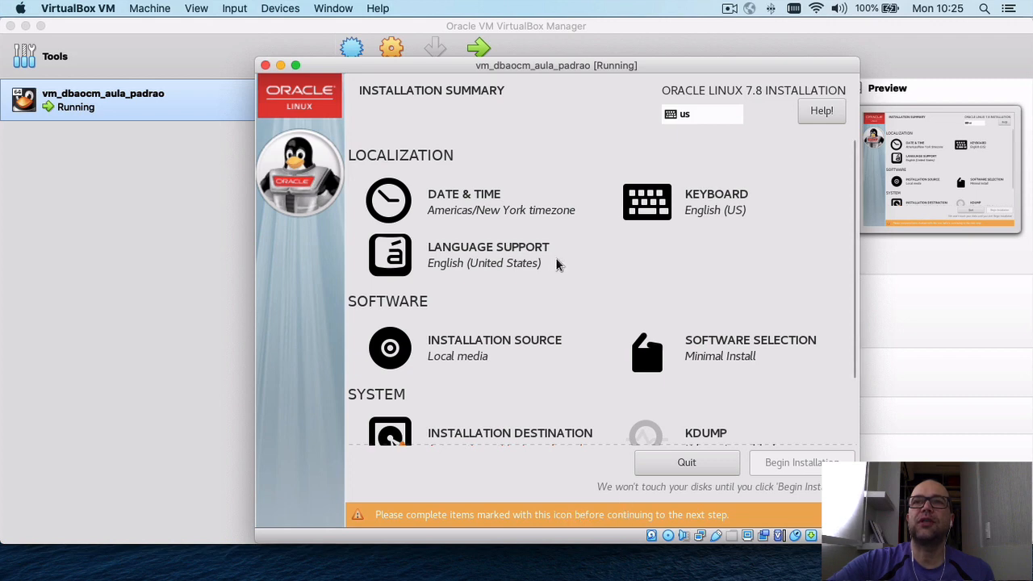
Pick Sao Paulo on the Date & Time map to set the Americas/Sao Paulo timezone.
scroll(556, 264, down, 3)
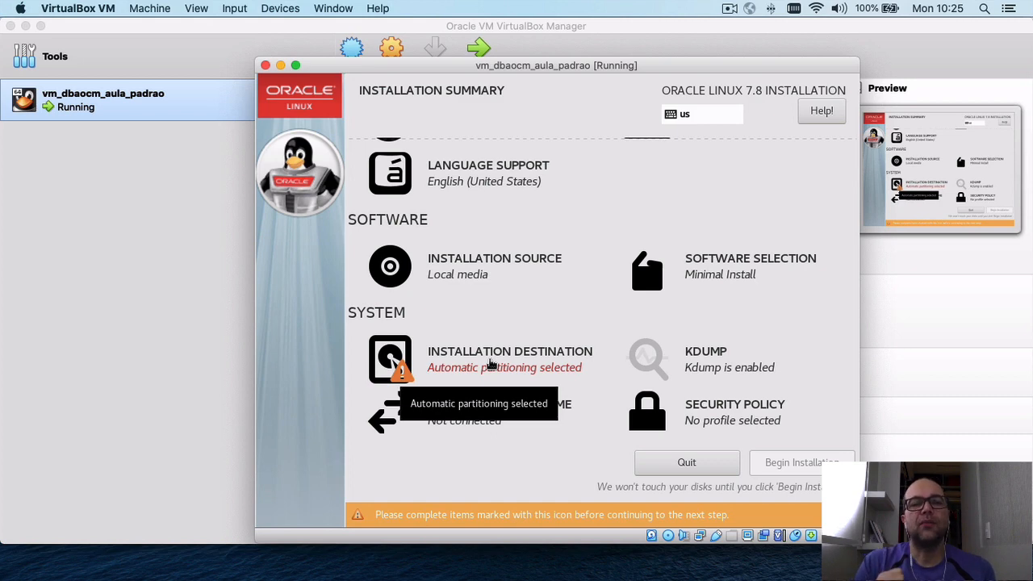
scroll(490, 365, up, 3)
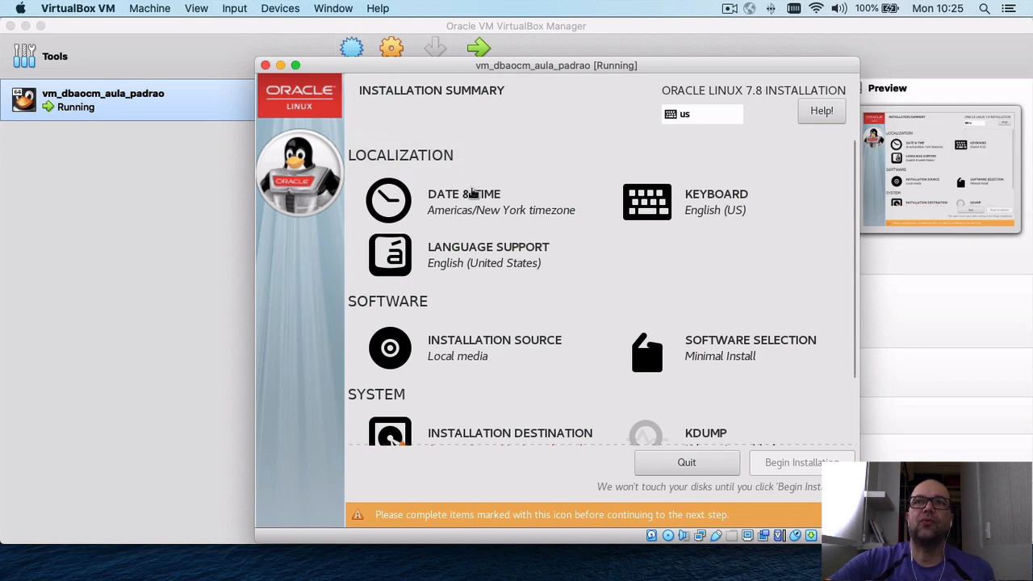
click(472, 202)
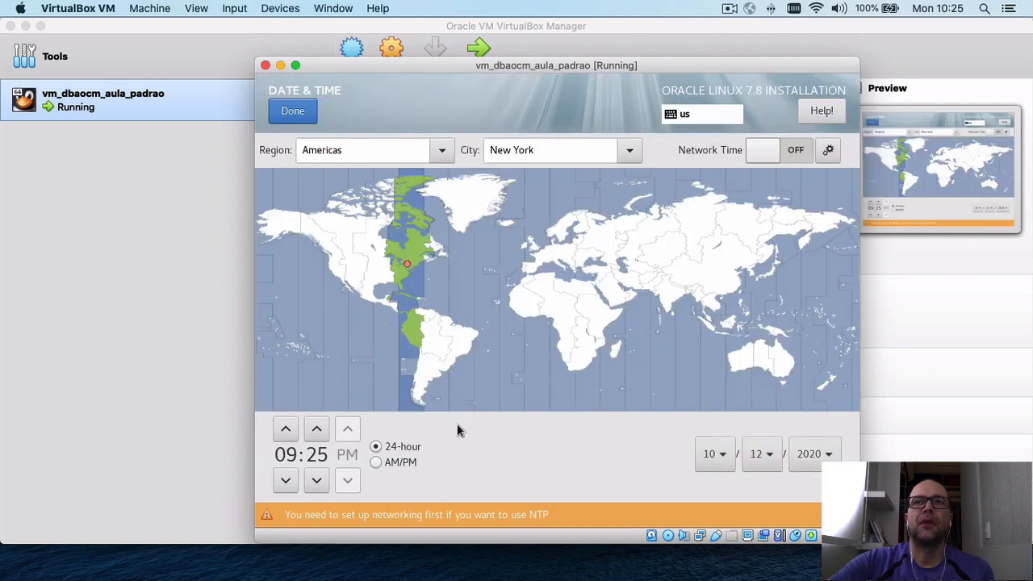
click(451, 361)
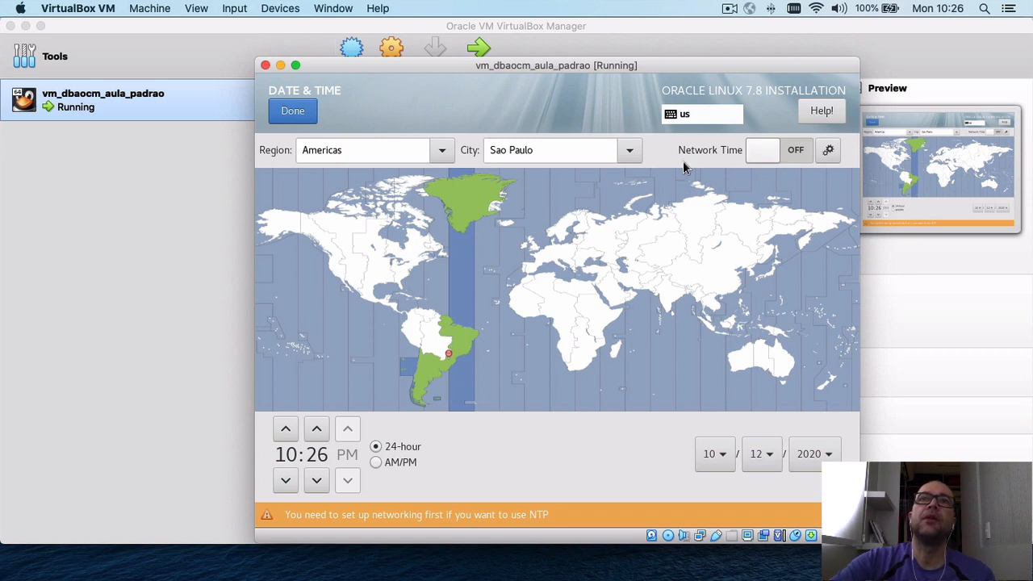
click(290, 113)
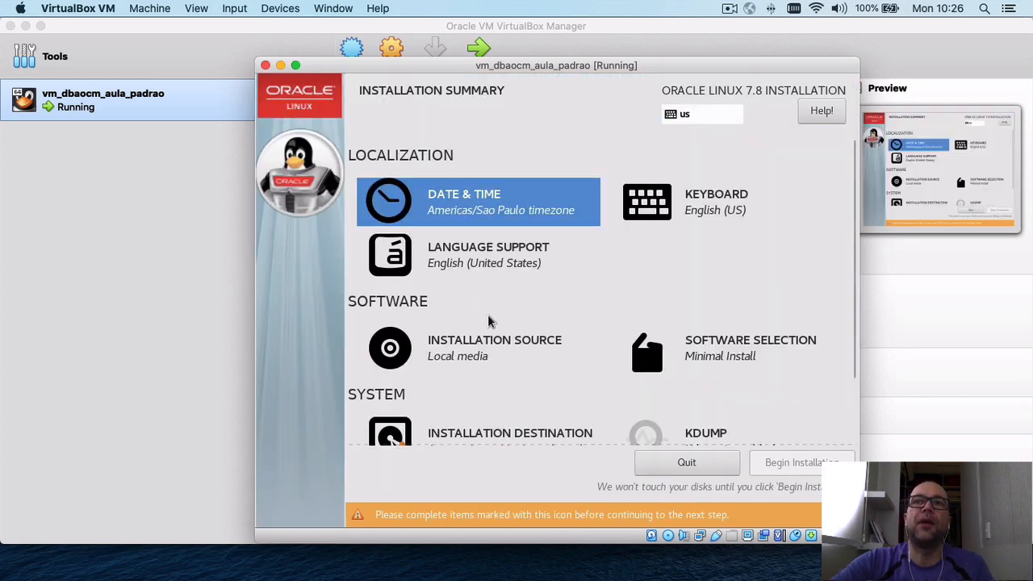
scroll(496, 338, down, 3)
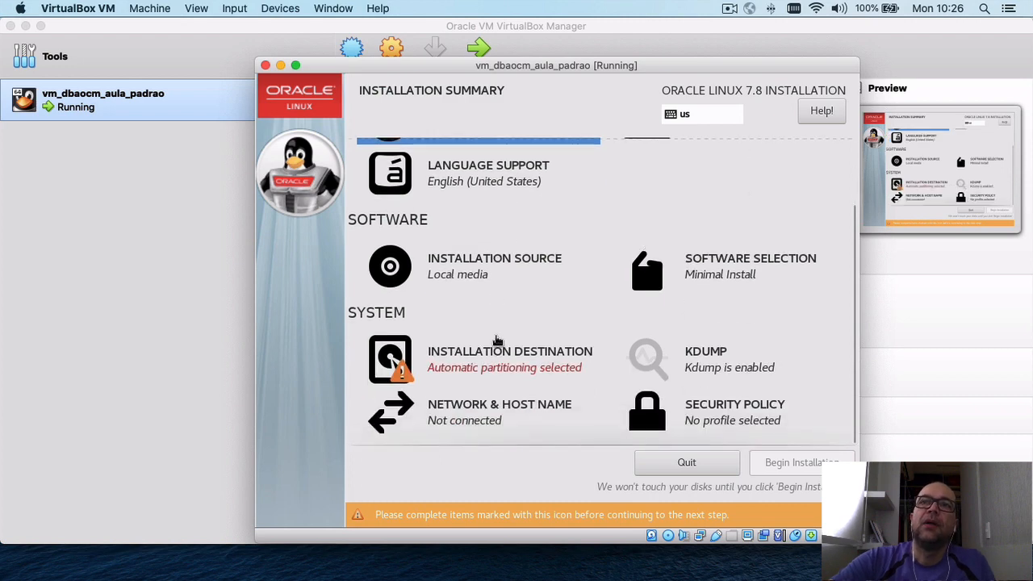
Select 'I will configure partitioning' for the 40 GiB disk in Installation Destination.
click(490, 353)
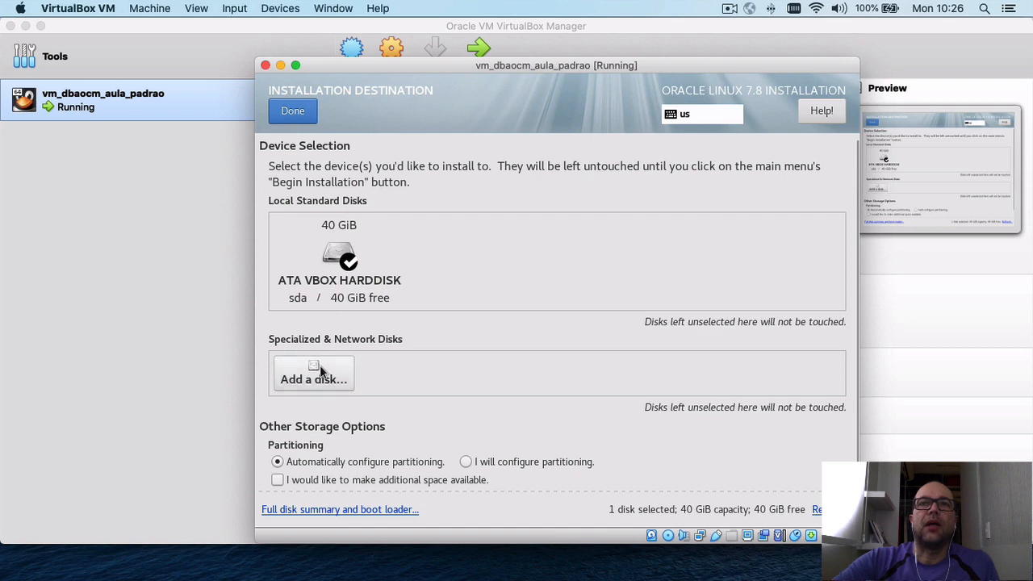
click(467, 462)
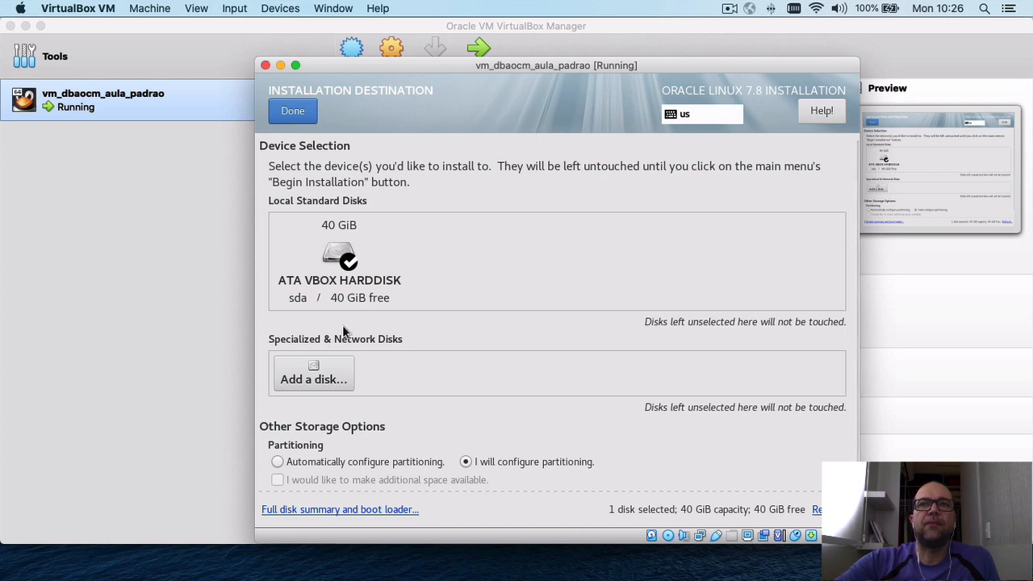
click(295, 112)
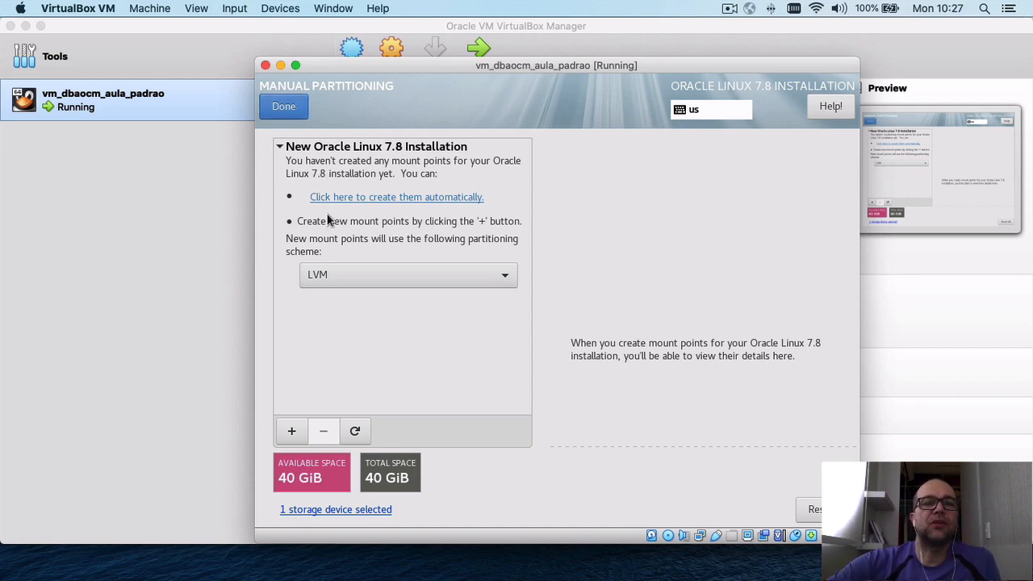
Expand the partitioning scheme dropdown, currently set to LVM.
click(440, 280)
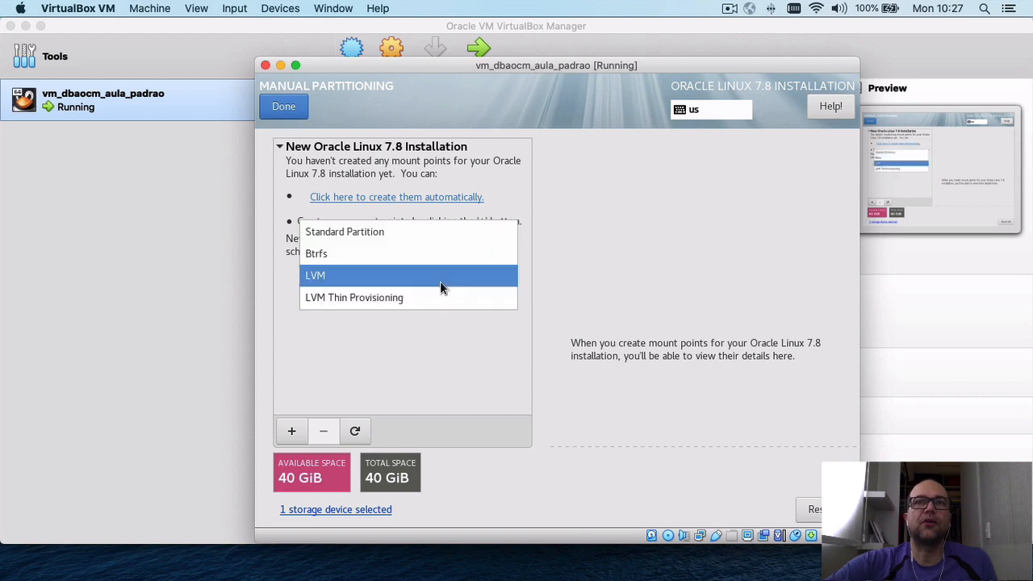
Switch the scheme to Standard Partition and add a 4 GiB swap mount point.
click(411, 235)
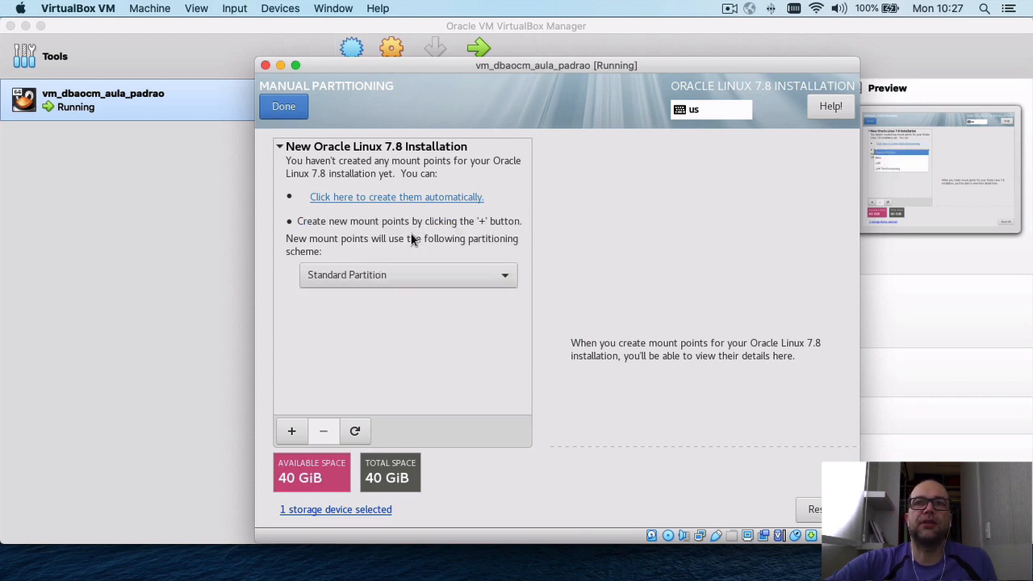
click(291, 431)
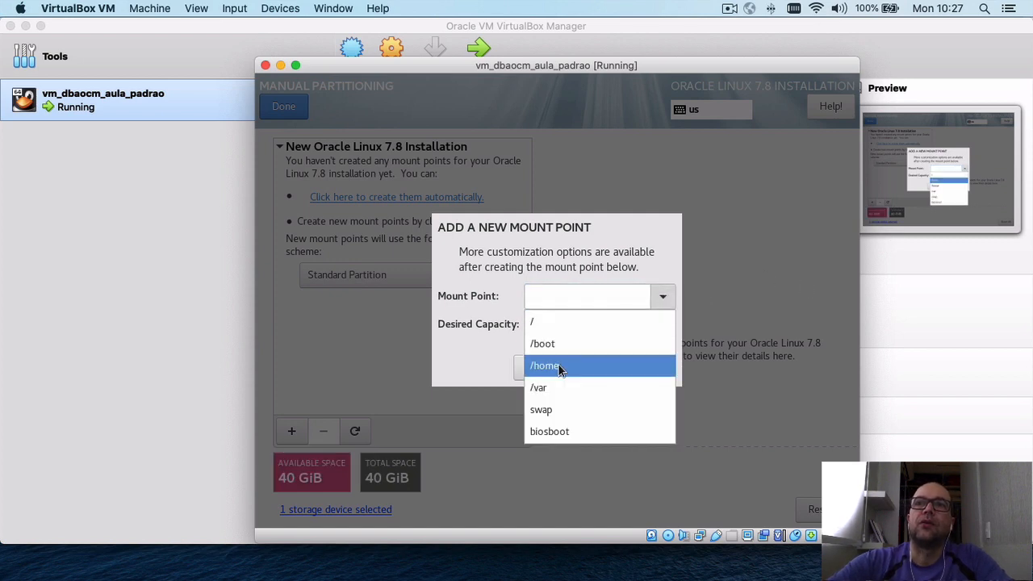
click(554, 410)
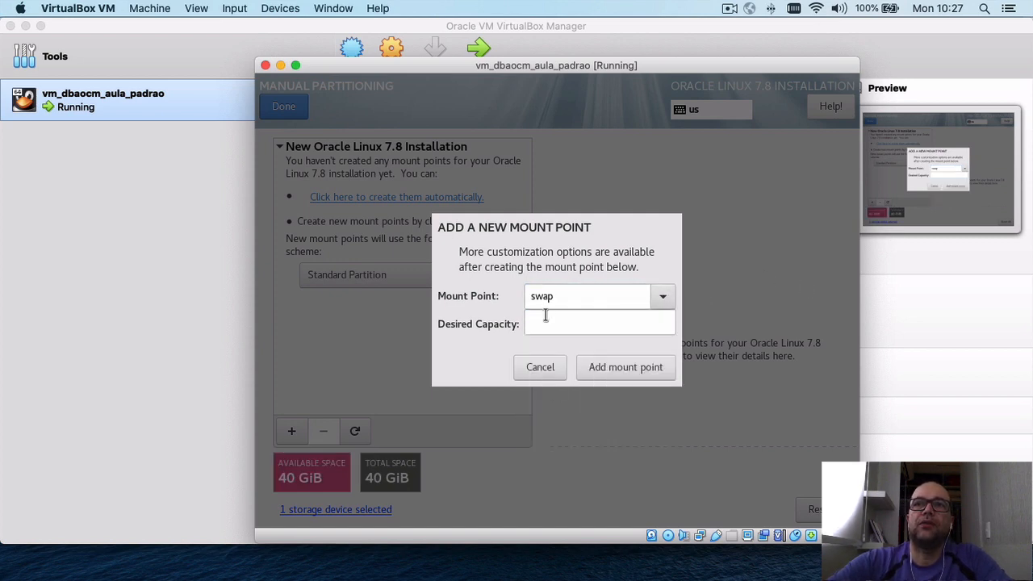
click(544, 321)
text(4)
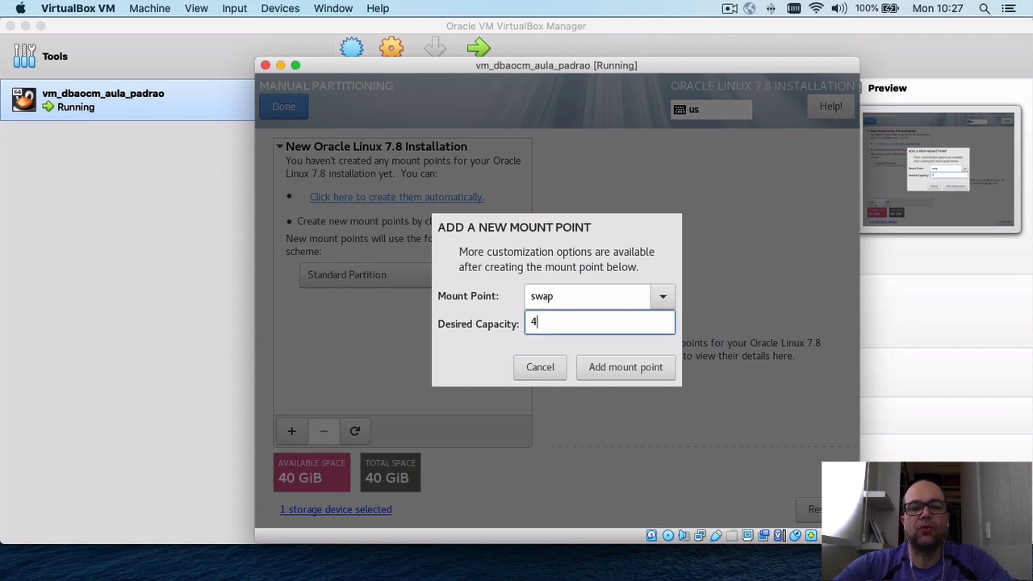
text(Gib)
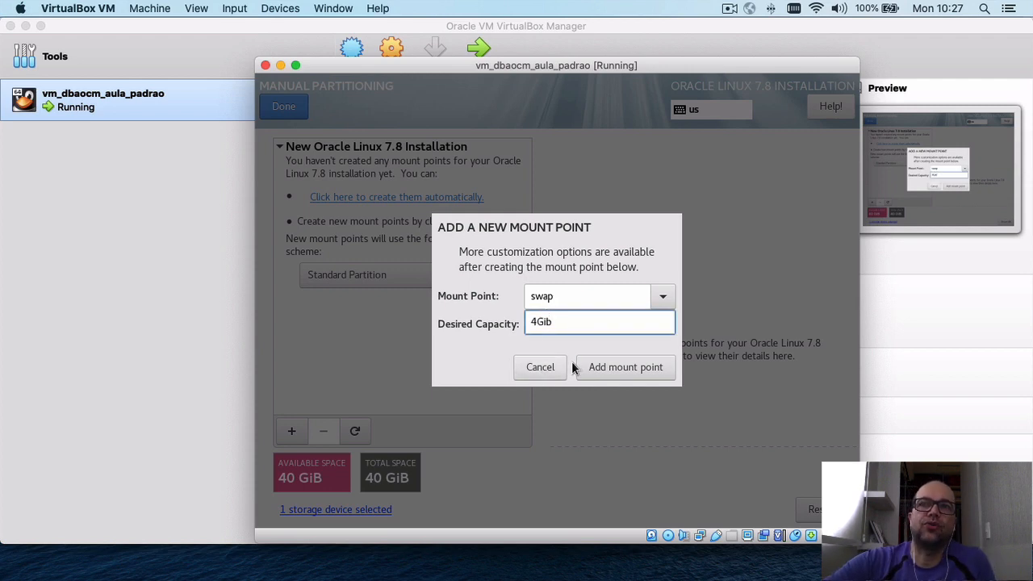
click(593, 369)
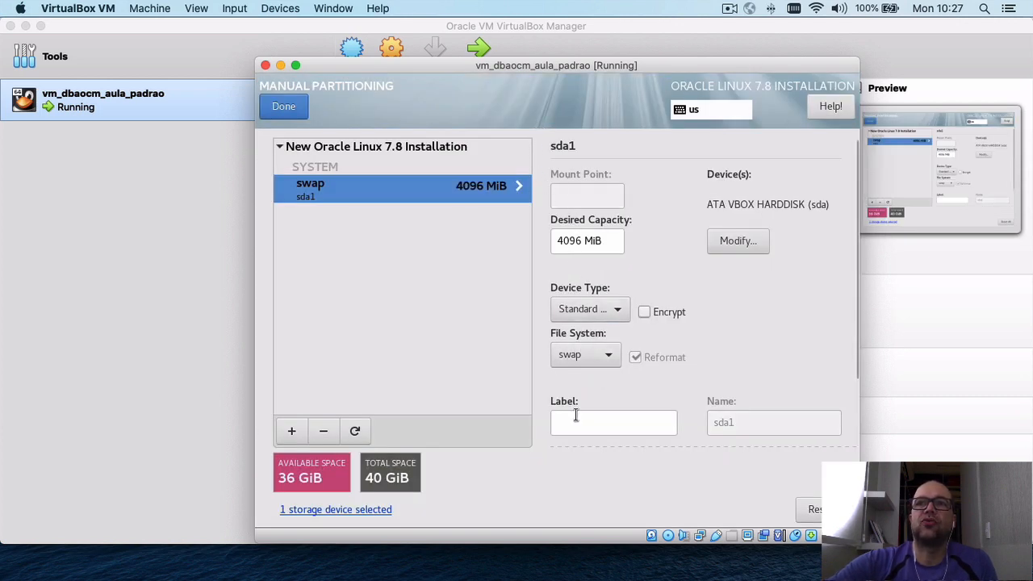
Begin a new mount point with / selected as its mount point.
click(290, 431)
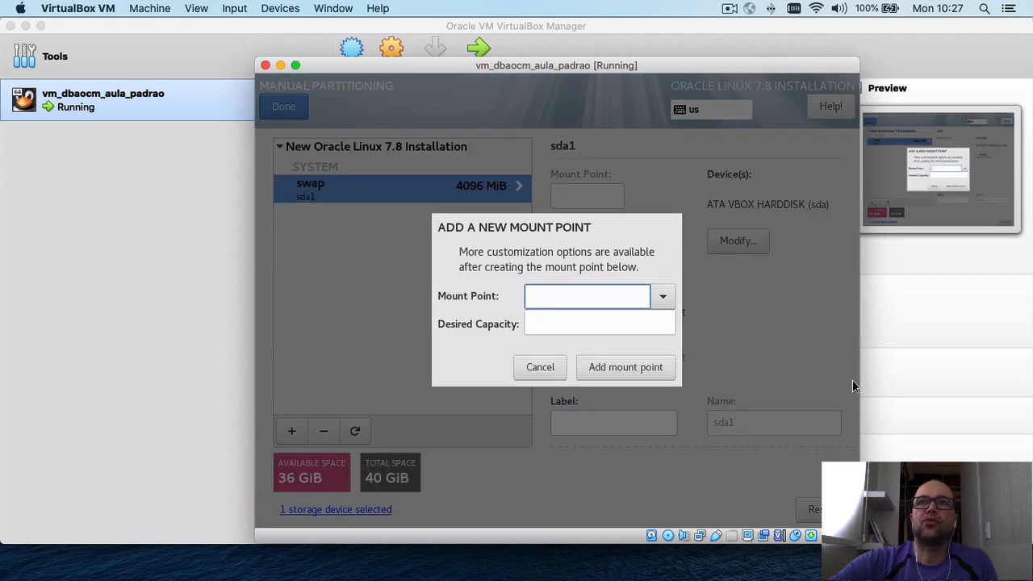
click(662, 299)
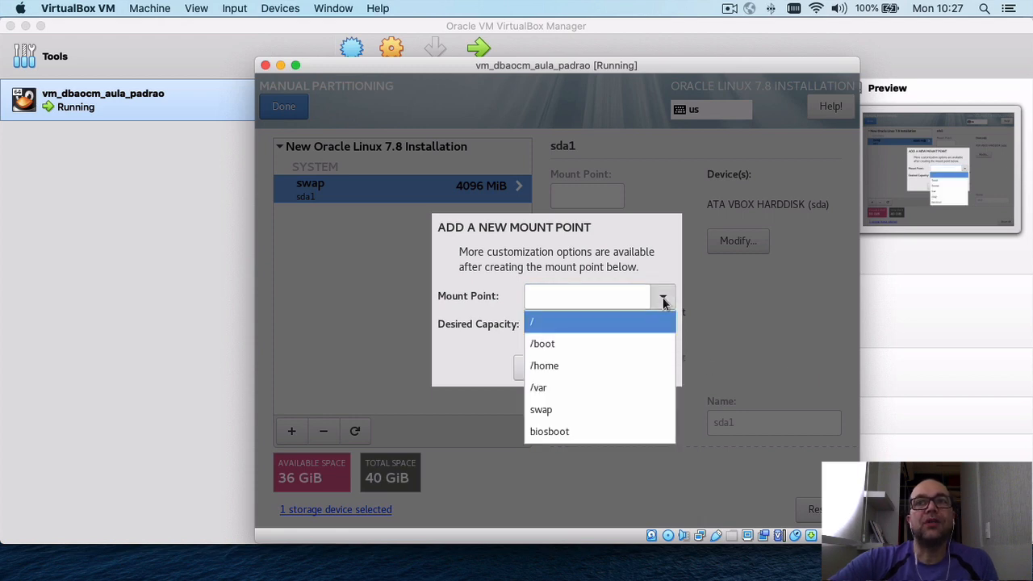
click(641, 323)
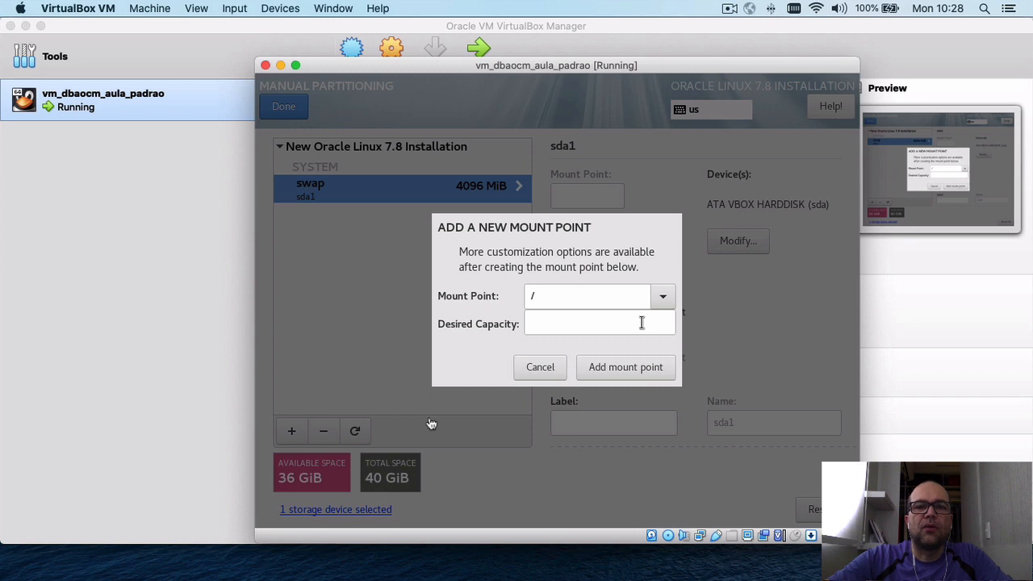
key(super+Tab)
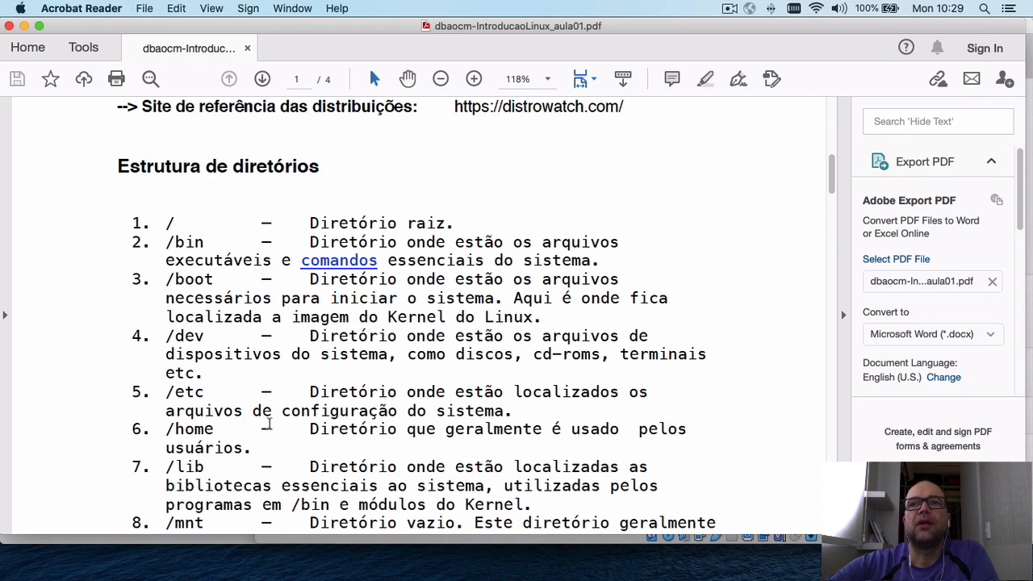
Scroll the PDF's Estrutura de diretórios list down to /proc, /opt, /root and /sbin.
scroll(267, 424, down, 3)
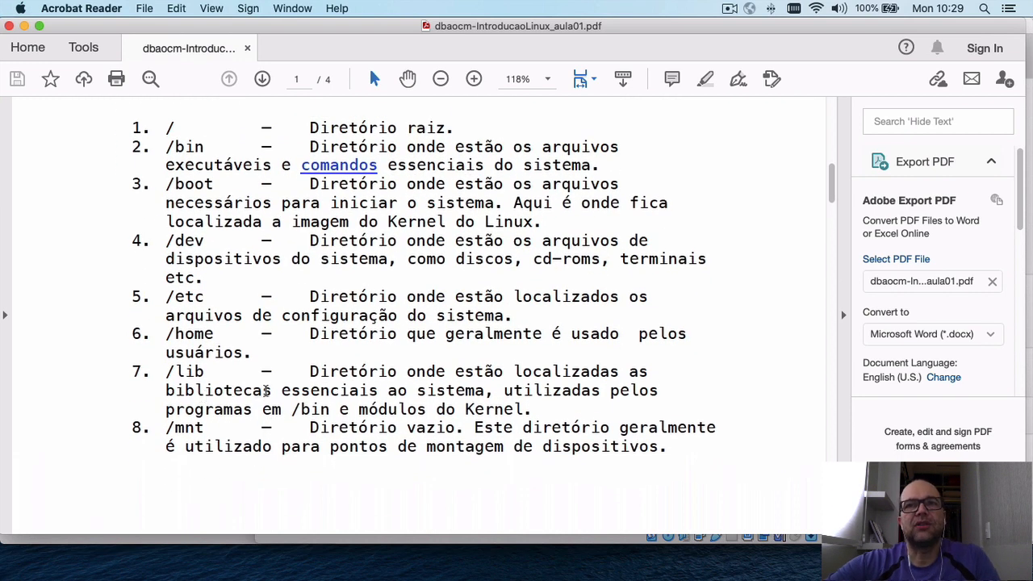
scroll(249, 420, down, 2)
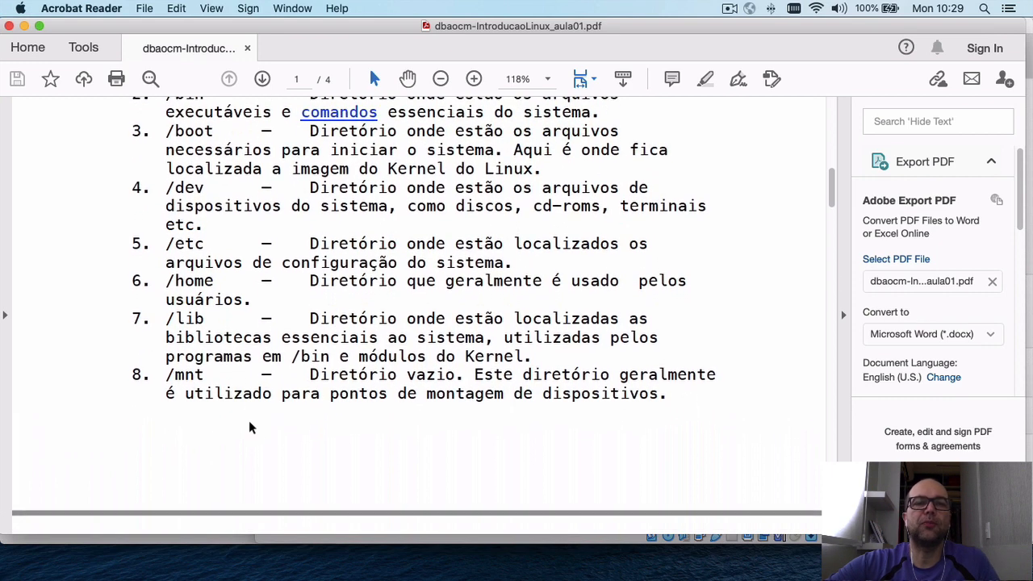
scroll(249, 424, down, 2)
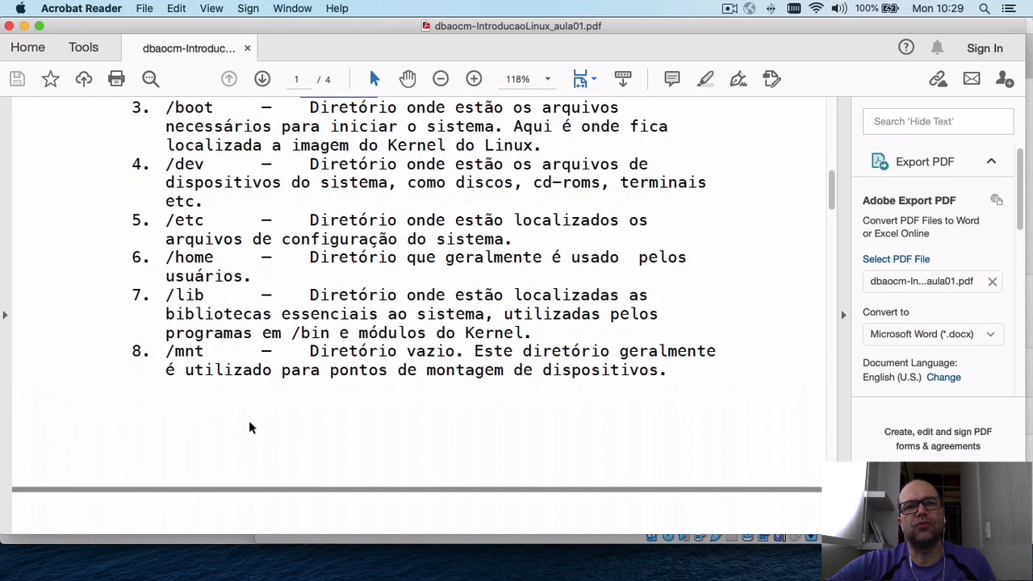
scroll(248, 428, down, 2)
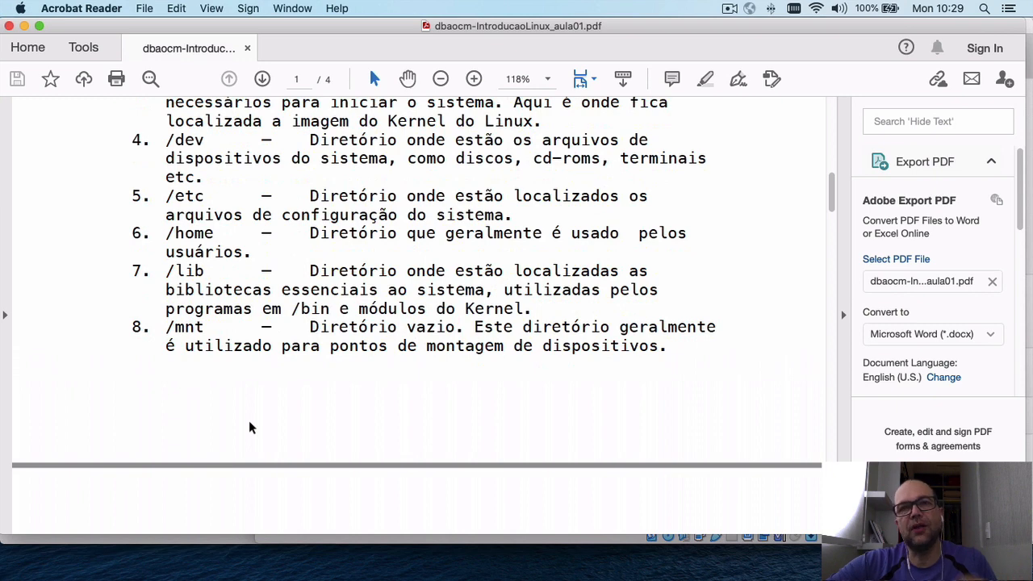
scroll(248, 428, down, 5)
scroll(248, 427, down, 3)
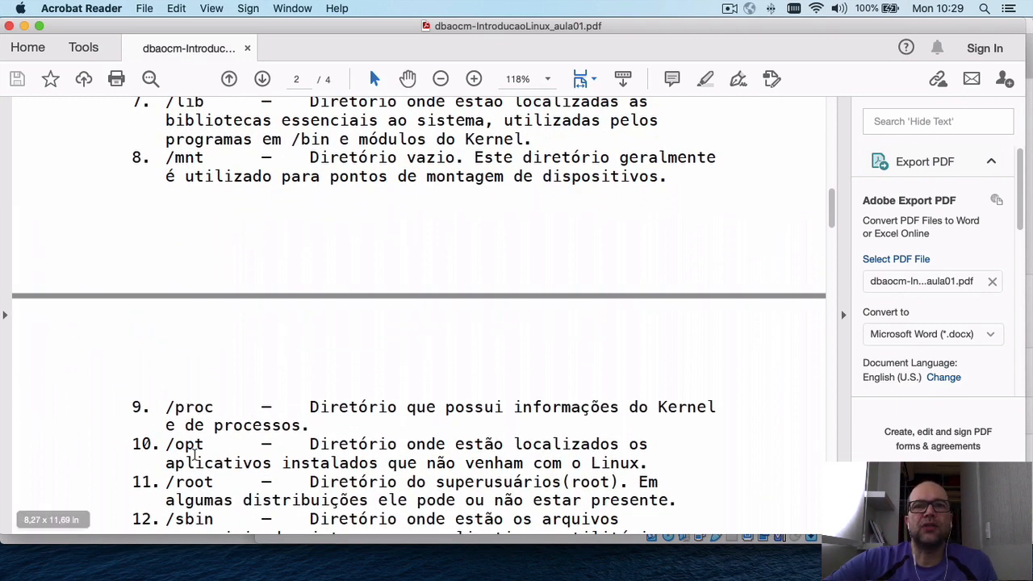
Scroll the course PDF past /tmp, /usr and /var to Comandos Básicos, then return to the VM window.
scroll(298, 458, down, 3)
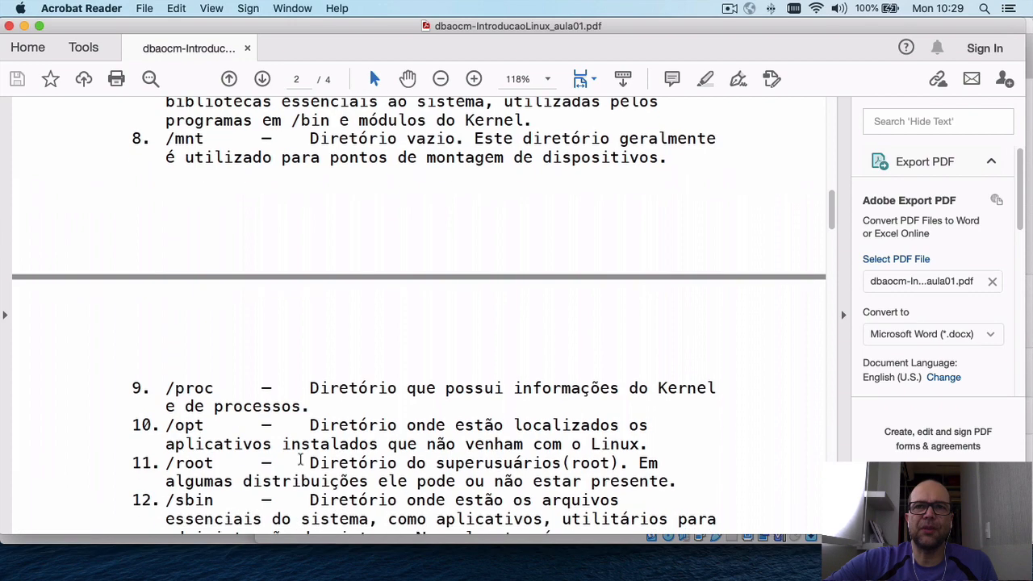
scroll(298, 459, down, 2)
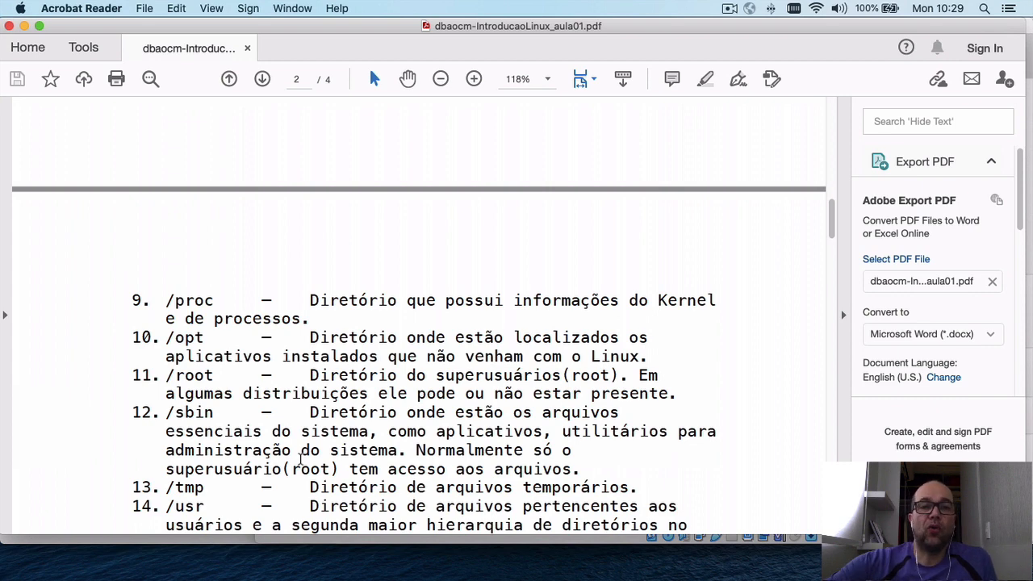
scroll(301, 458, down, 1)
scroll(300, 458, down, 2)
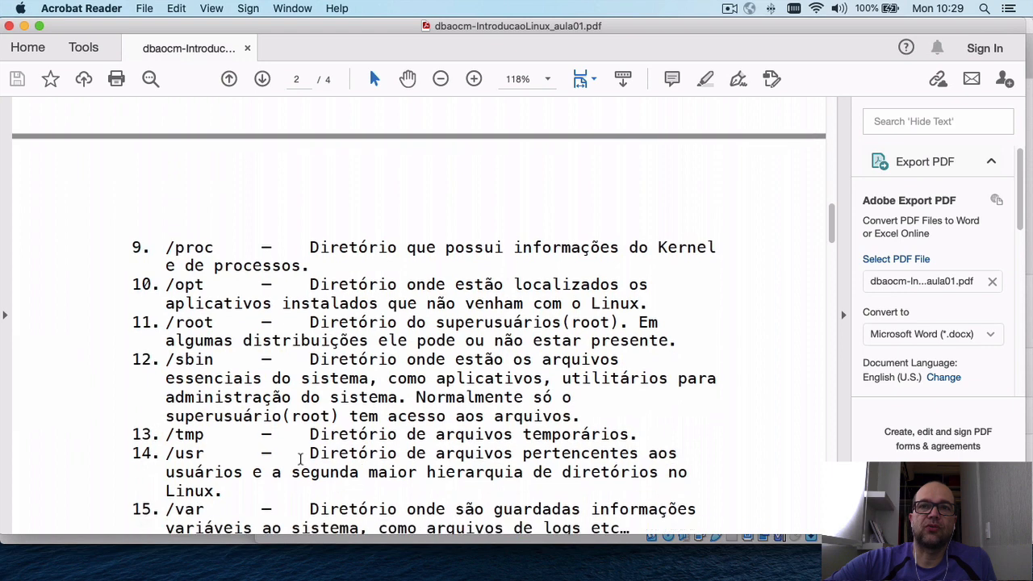
scroll(300, 458, down, 1)
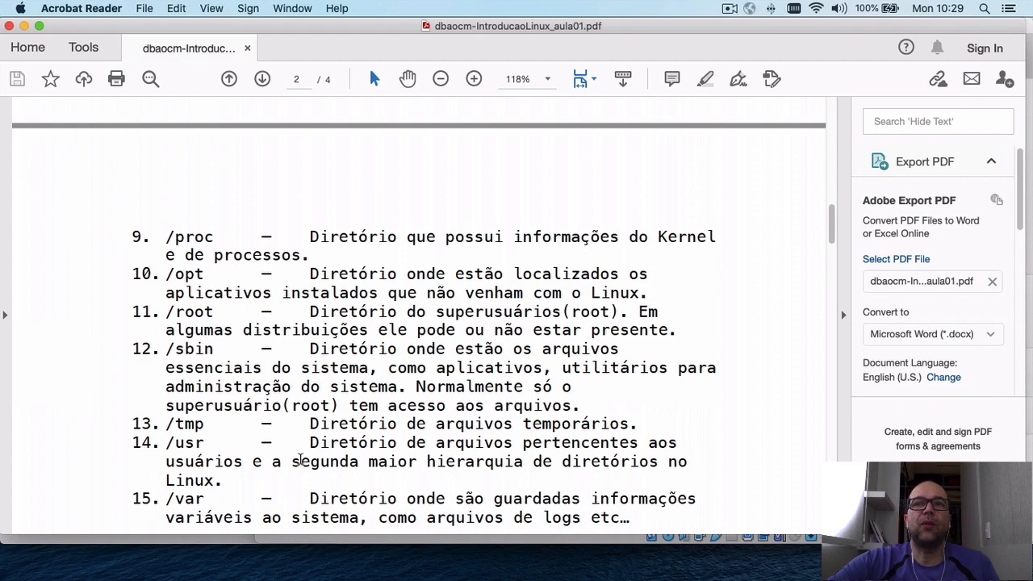
scroll(299, 460, down, 3)
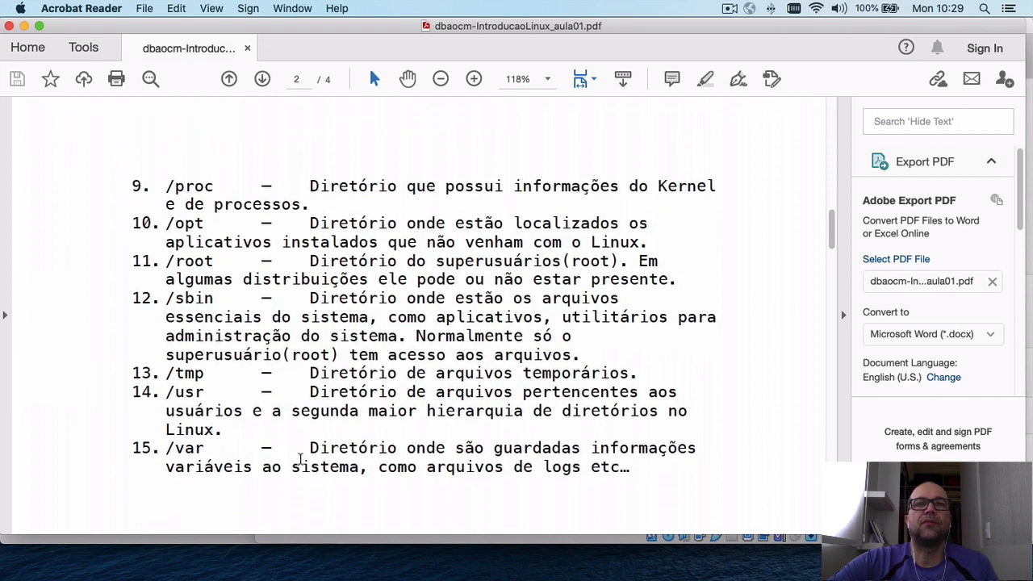
scroll(299, 460, down, 2)
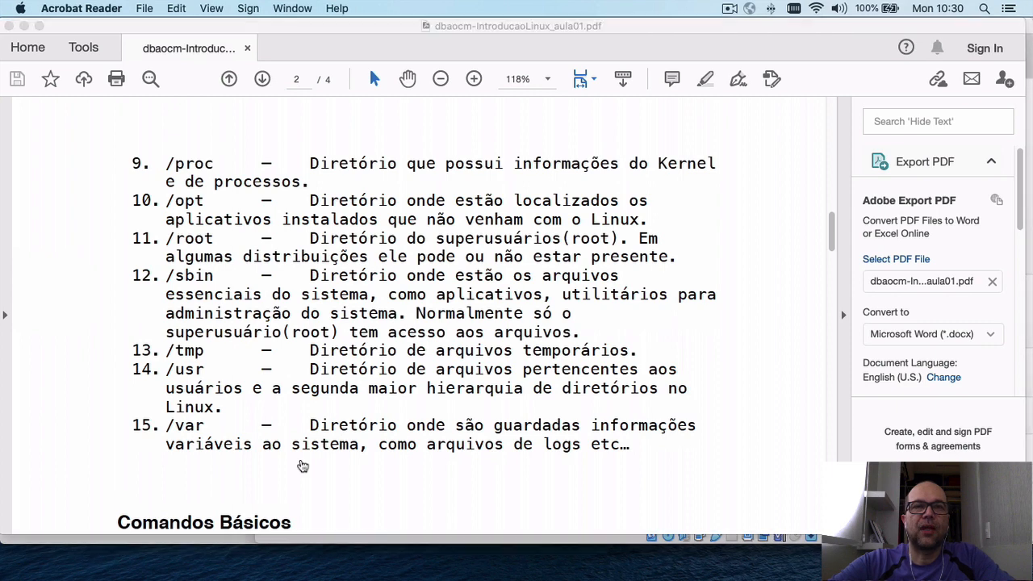
key(super+Tab)
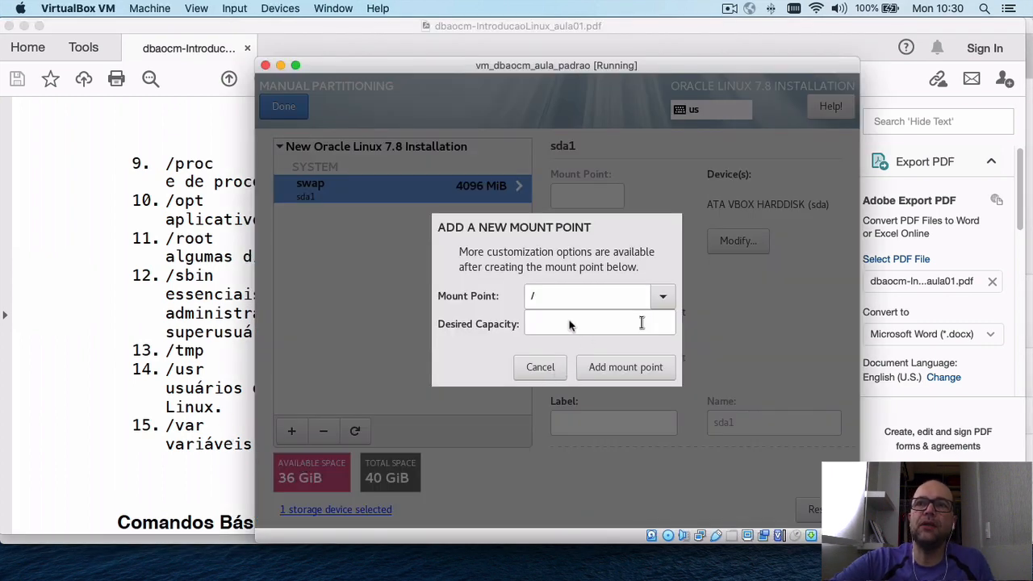
Add a 36 GiB root (/) mount point on sda2 and change its file system to ext4.
click(596, 366)
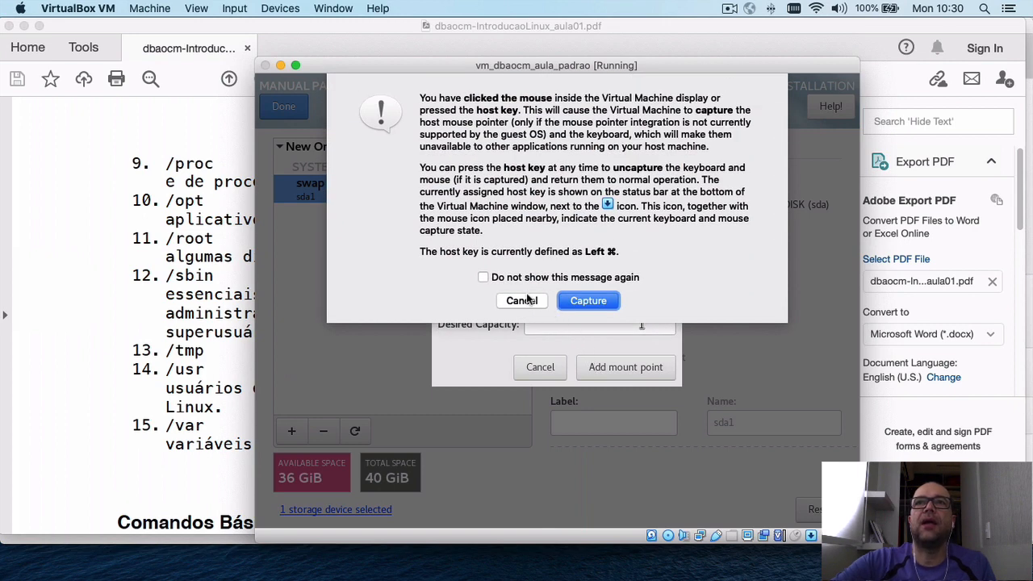
click(595, 297)
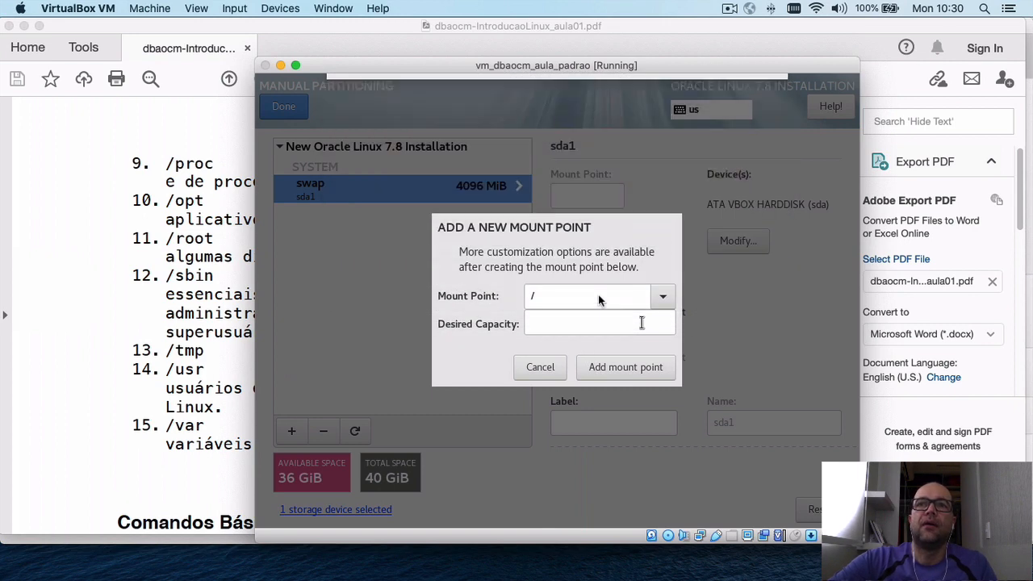
click(629, 373)
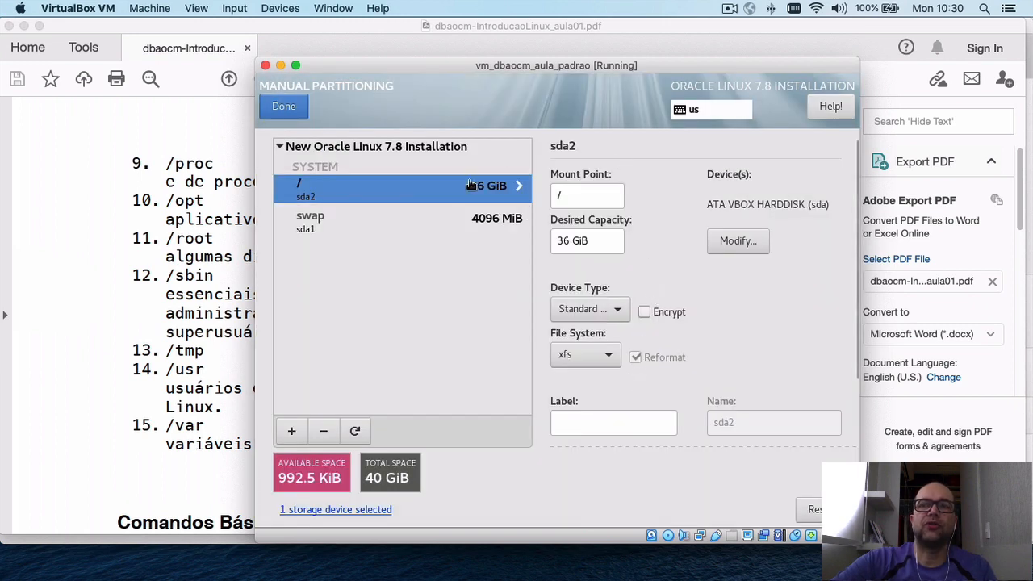
click(573, 360)
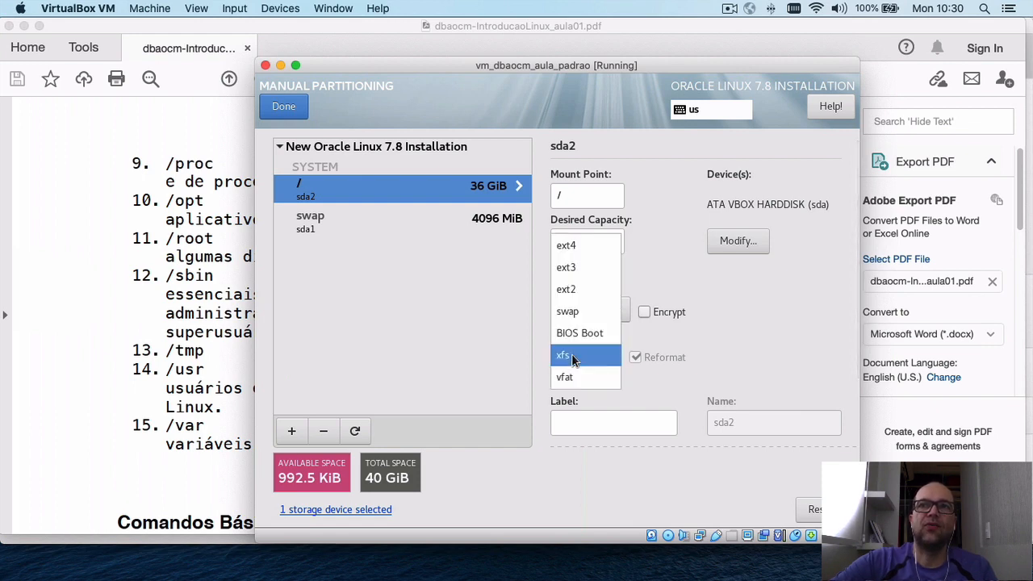
click(566, 247)
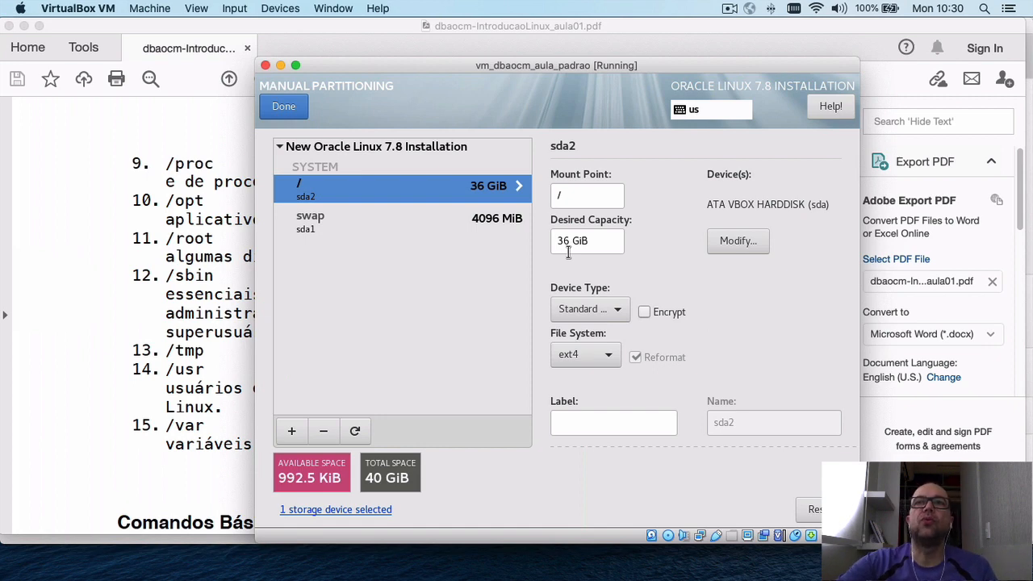
scroll(658, 277, down, 2)
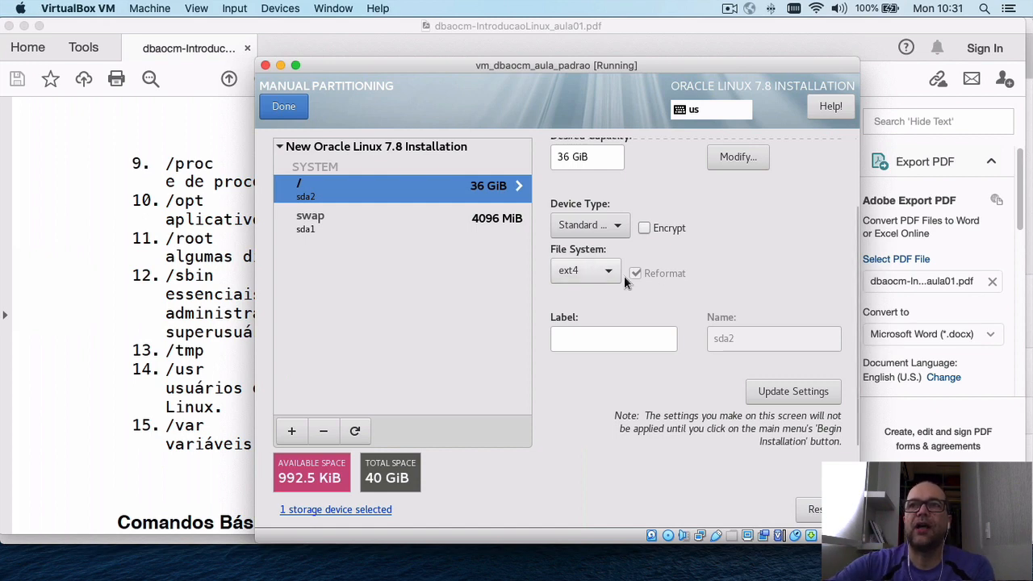
Apply the ext4 root partition settings and accept the summary of partitioning changes.
click(807, 395)
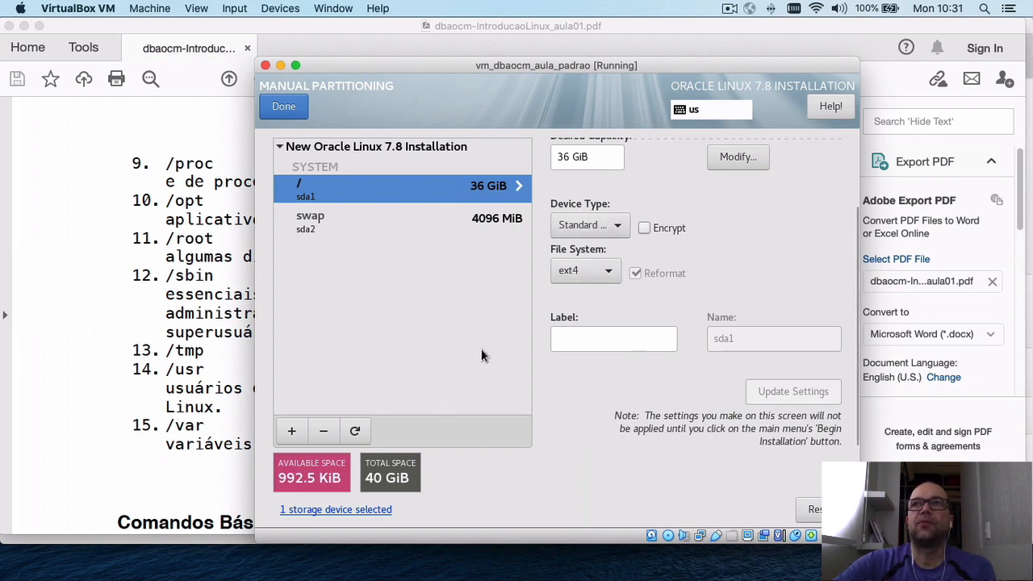
click(286, 108)
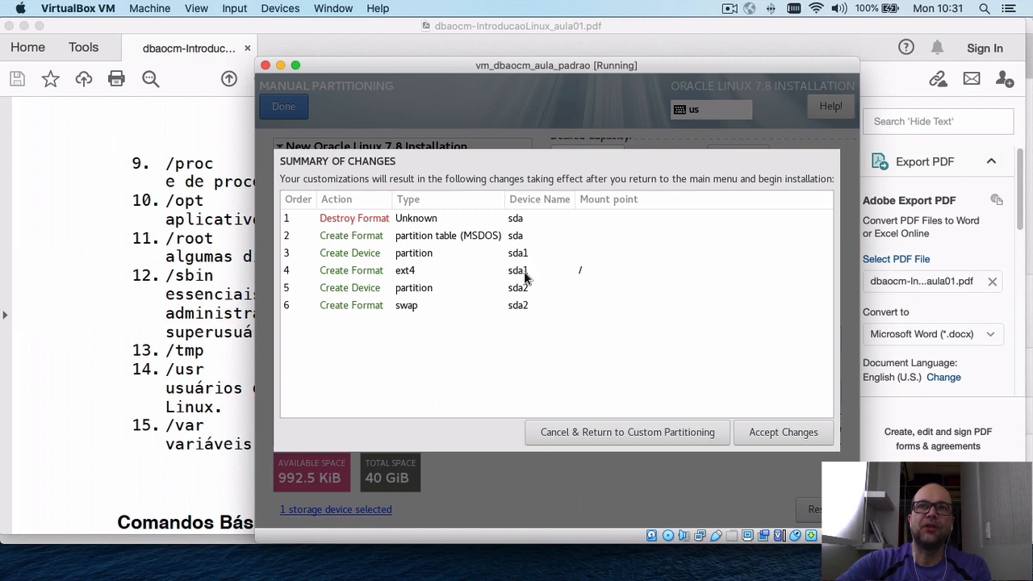
click(771, 435)
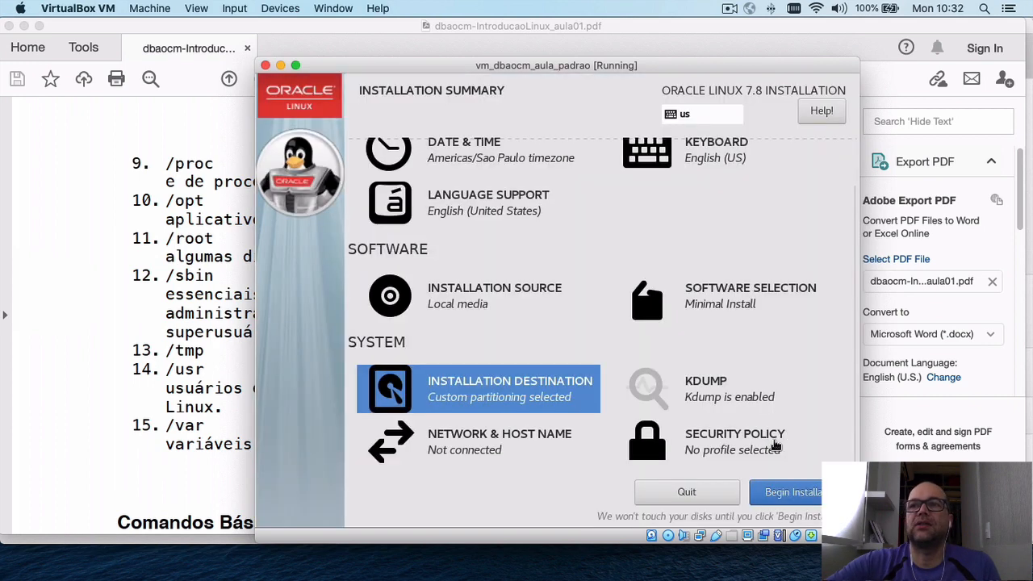
Replace the default localhost host name with dbaocm-ol7 and apply it.
click(435, 453)
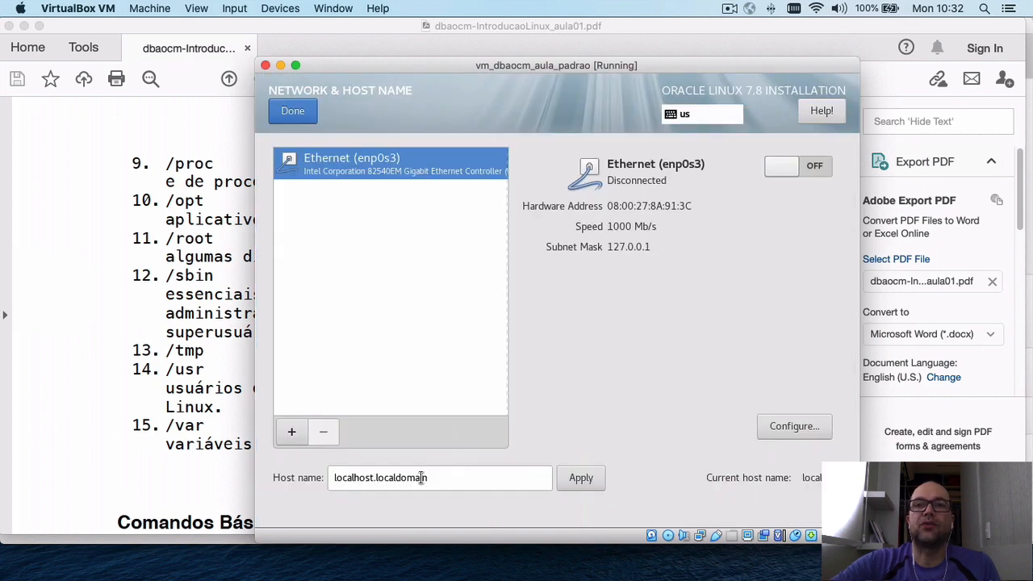
click(372, 477)
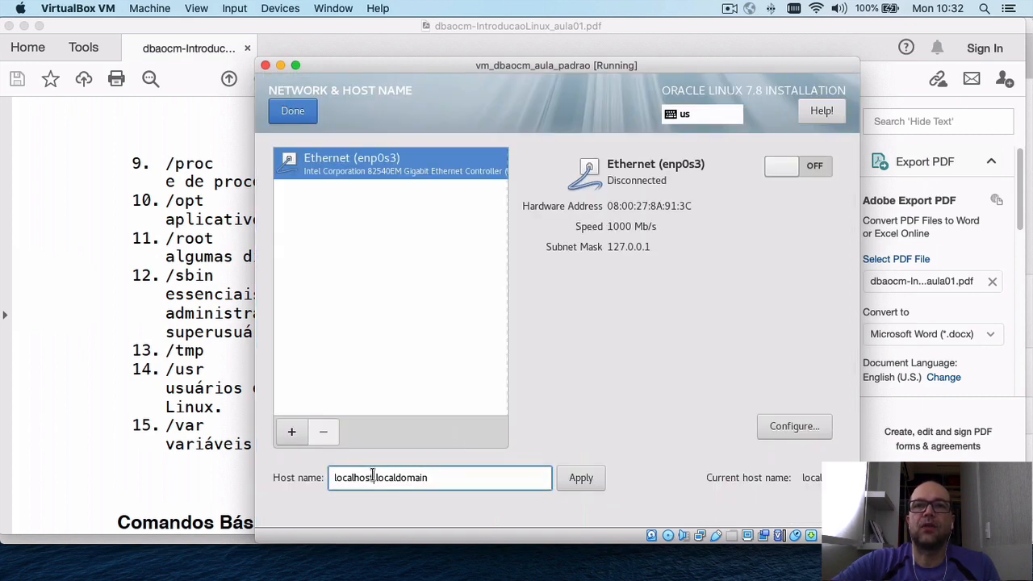
key(BackSpace)
key(BackSpace)
key(BackSpace)
key(BackSpace)
key(BackSpace)
key(BackSpace)
key(BackSpace)
key(BackSpace)
key(BackSpace)
key(BackSpace)
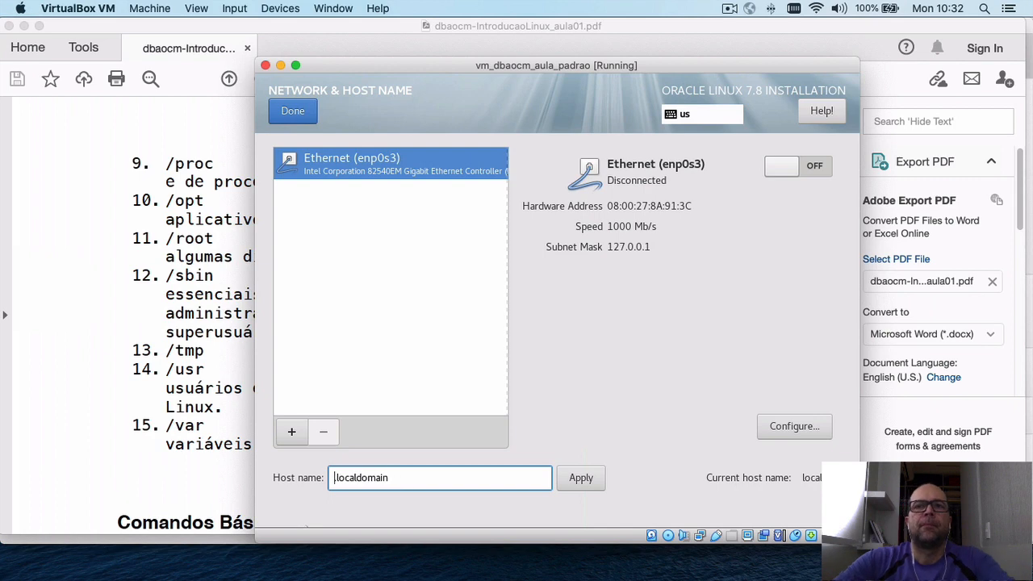
text(dbaocm)
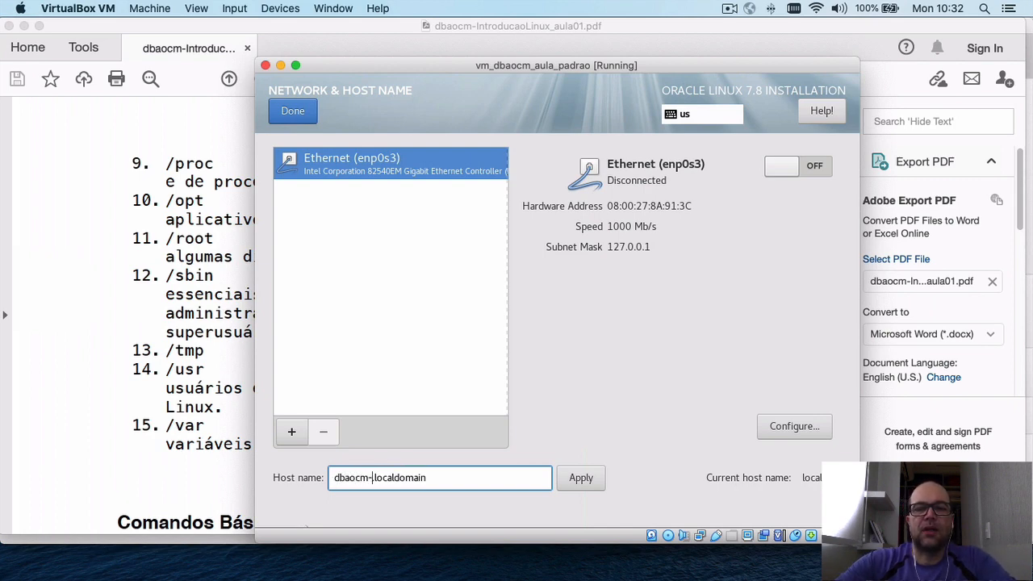
text(-ol7)
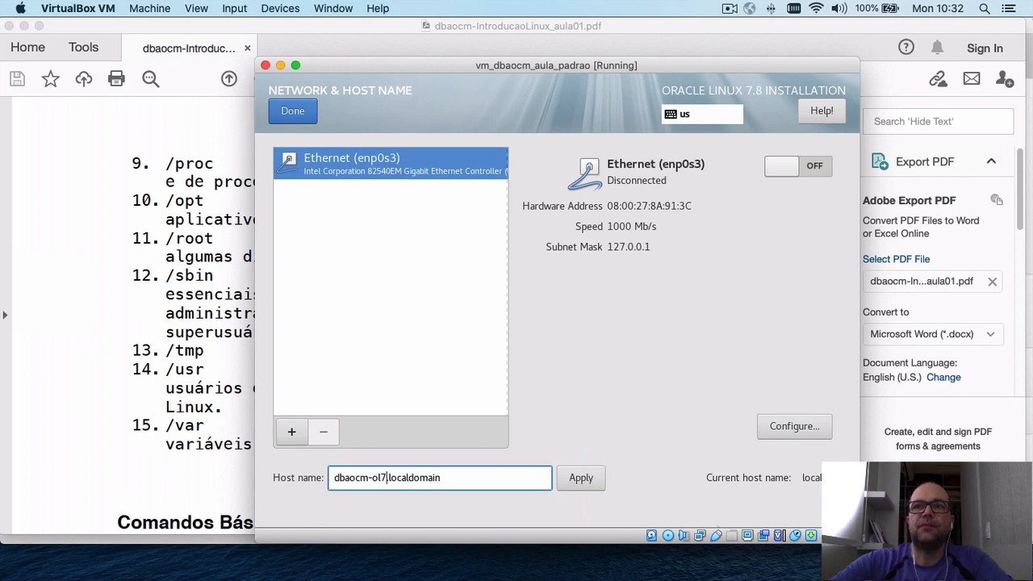
click(587, 479)
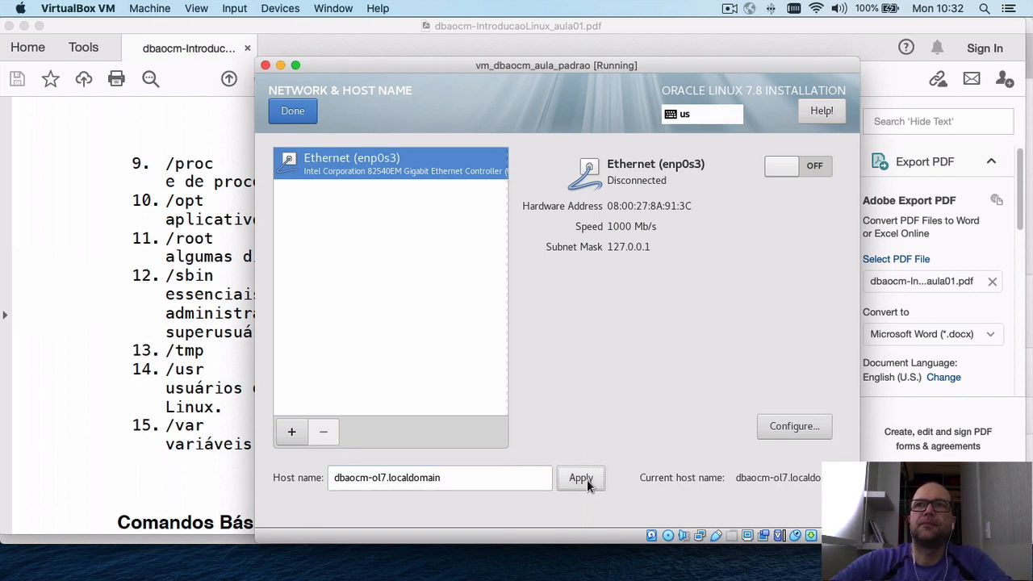
Enable automatic connection for enp0s3 and set its IPv4 method to Manual.
click(794, 425)
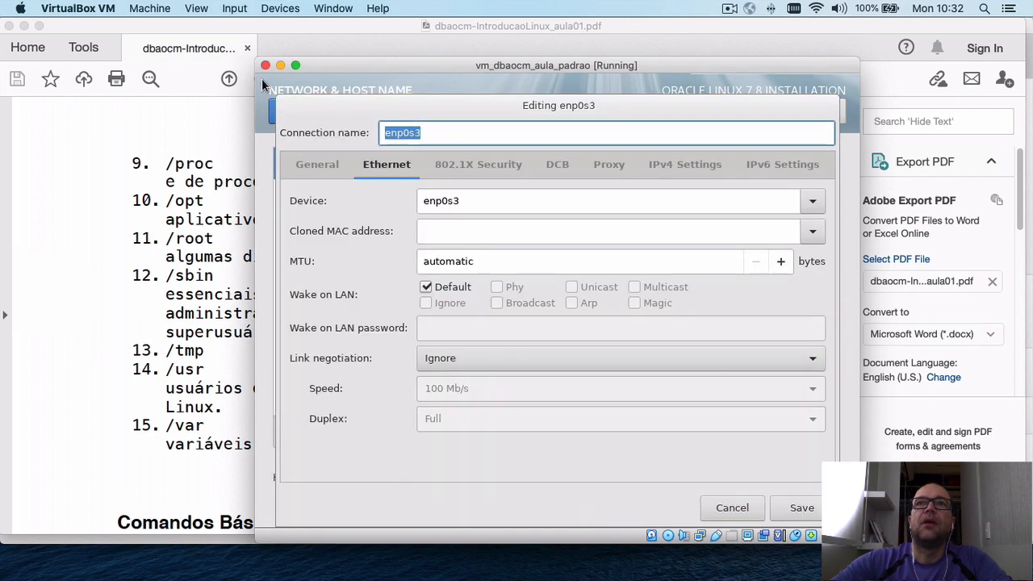
click(300, 170)
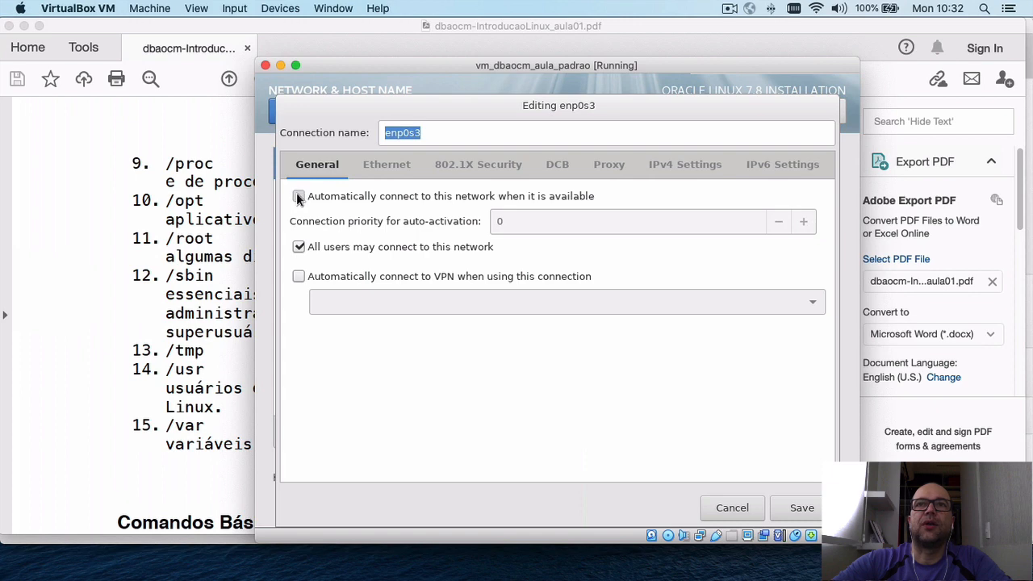
click(298, 197)
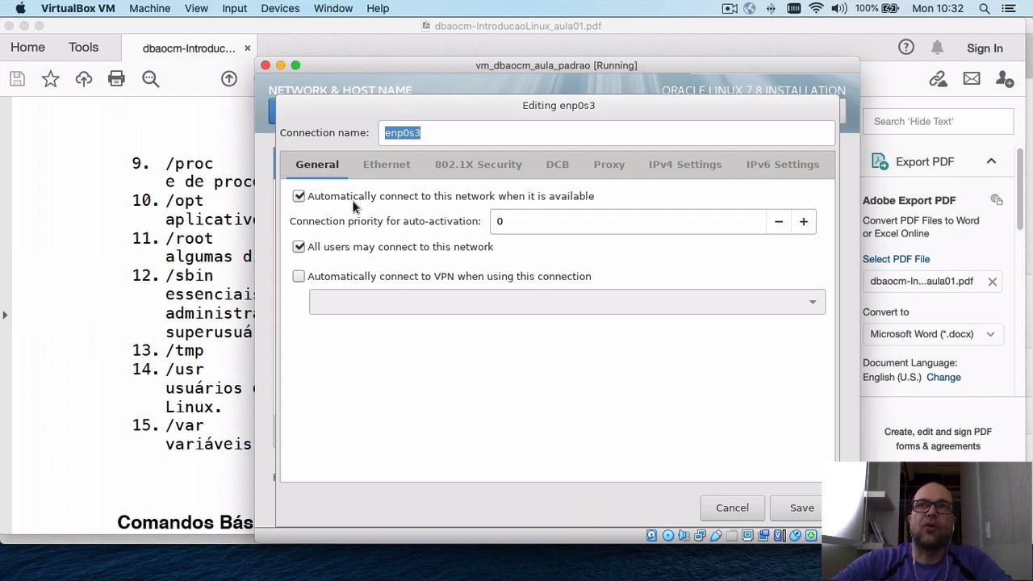
click(680, 166)
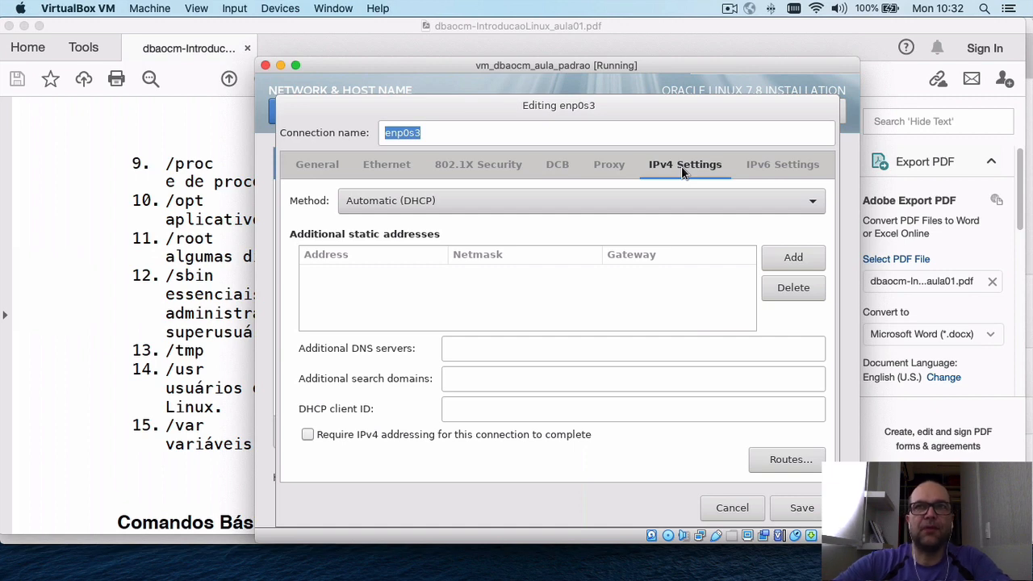
click(679, 208)
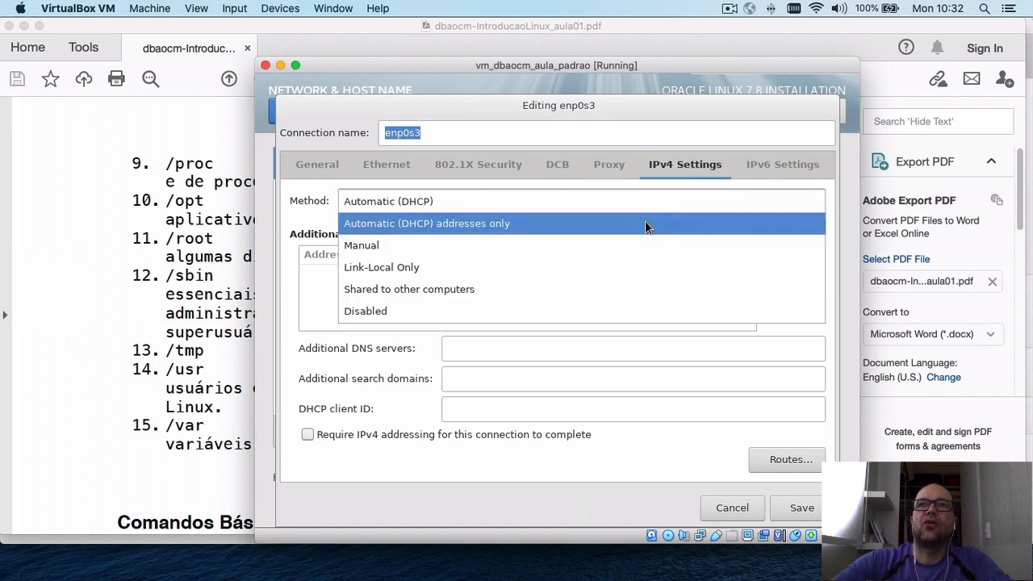
click(597, 238)
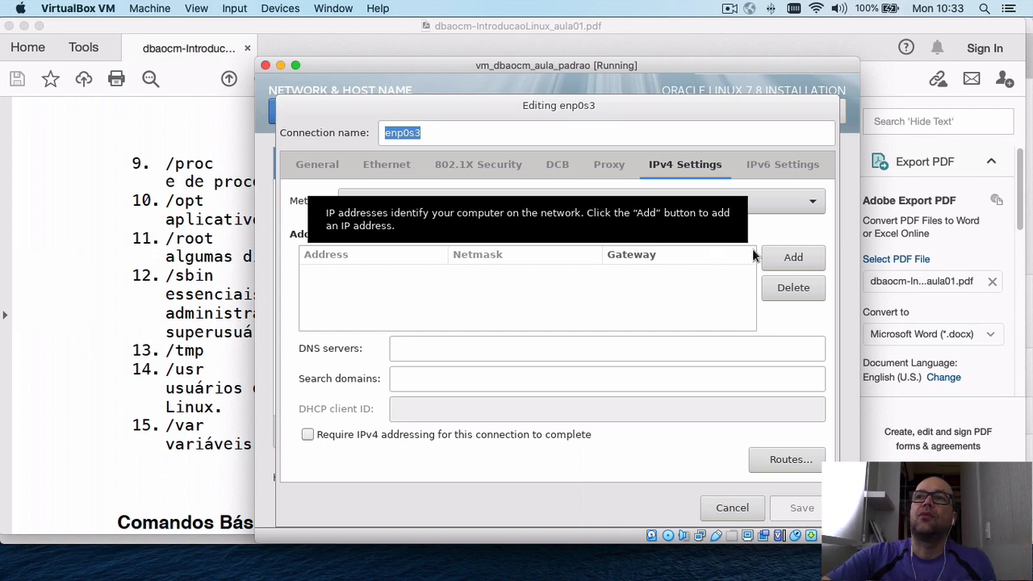
Enter address 192.168.100.30, netmask 24, gateway 192.168.100.1 and DNS server 192.168.100.1.
click(793, 258)
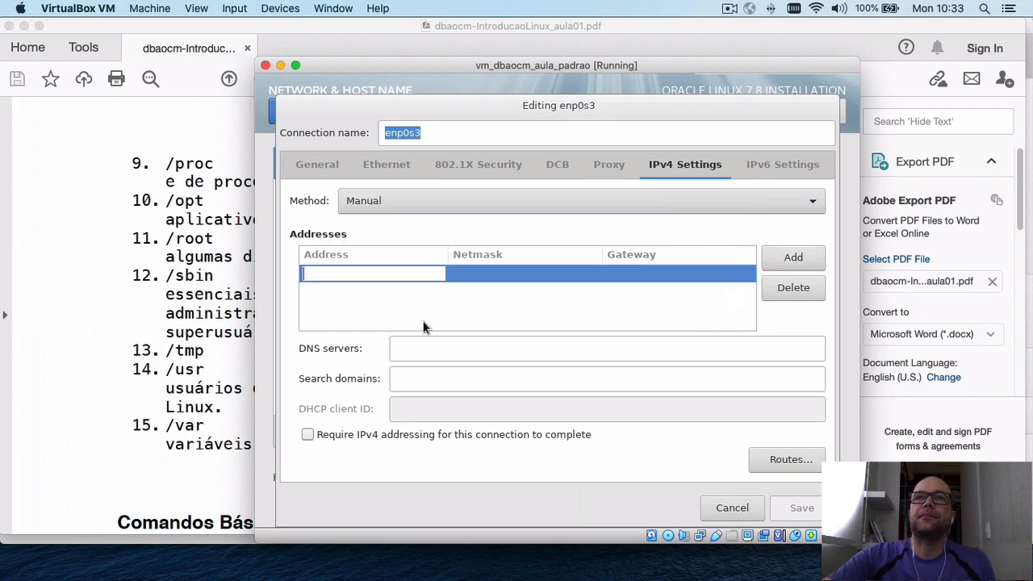
text(192.)
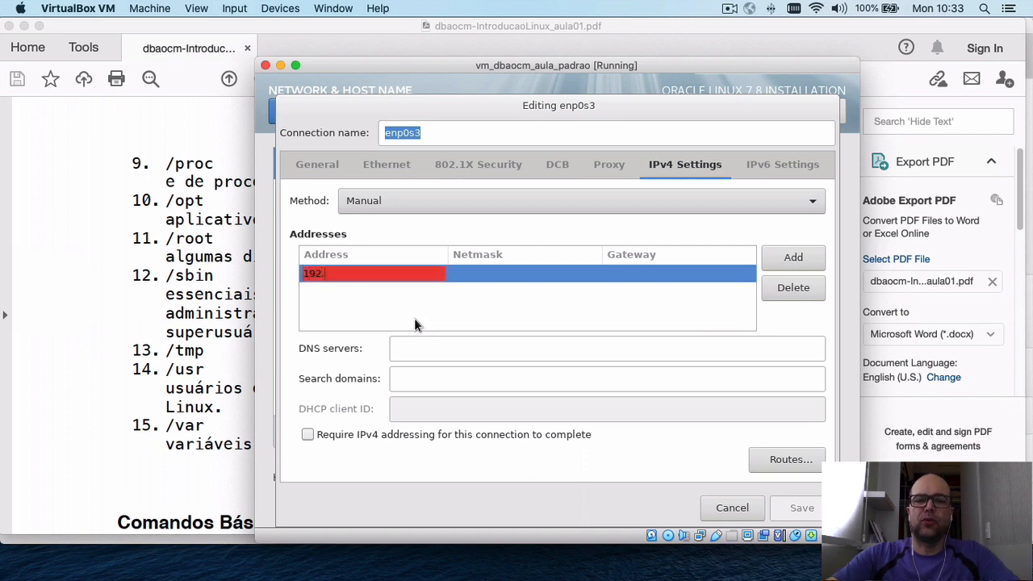
text(168.100.30)
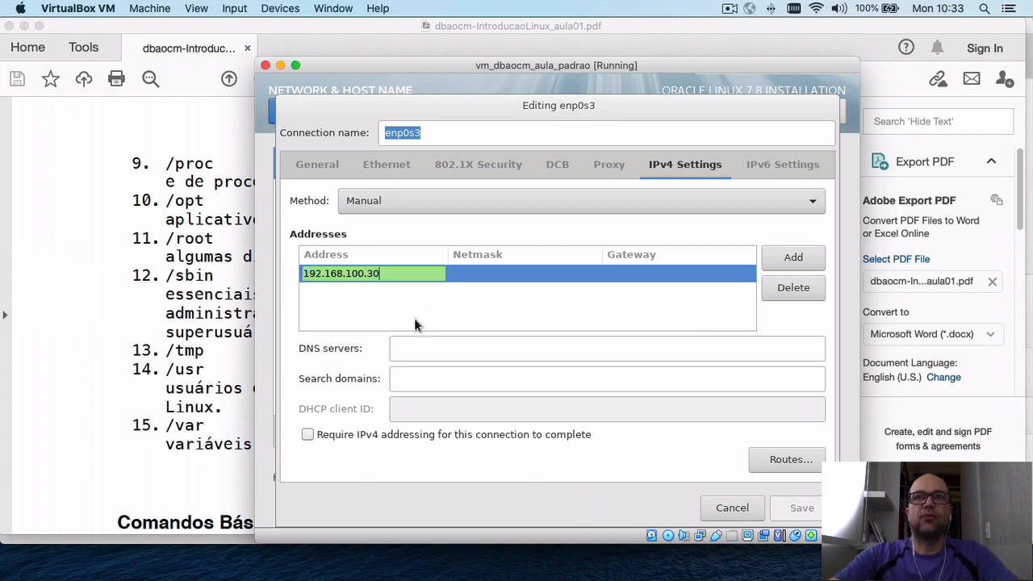
key(Tab)
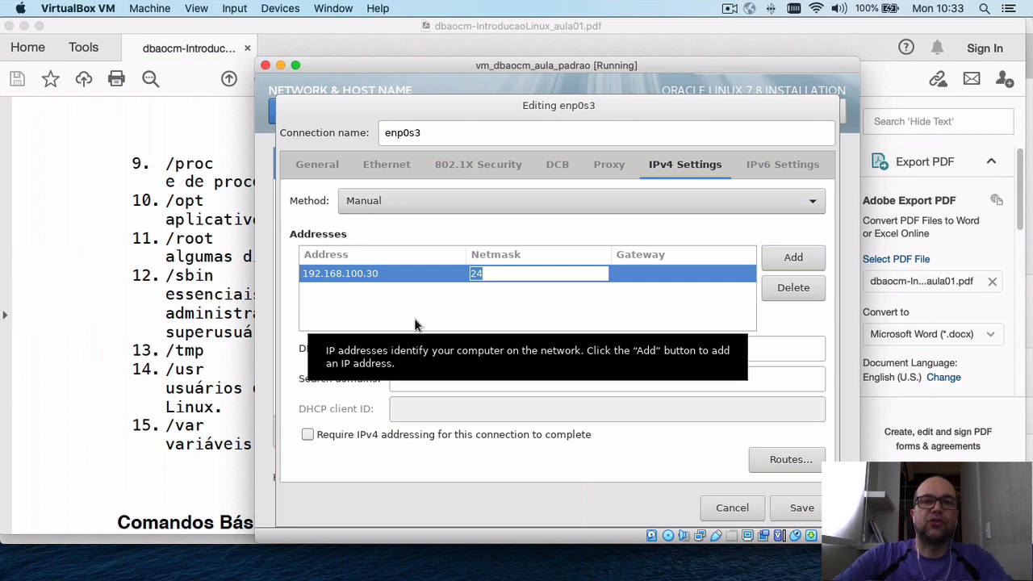
key(Tab)
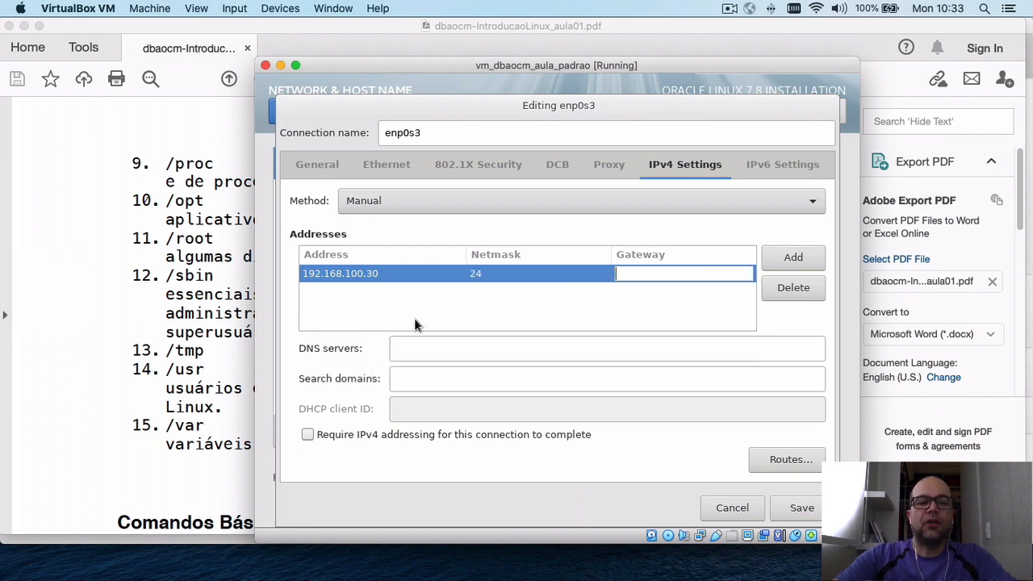
text(192.168.)
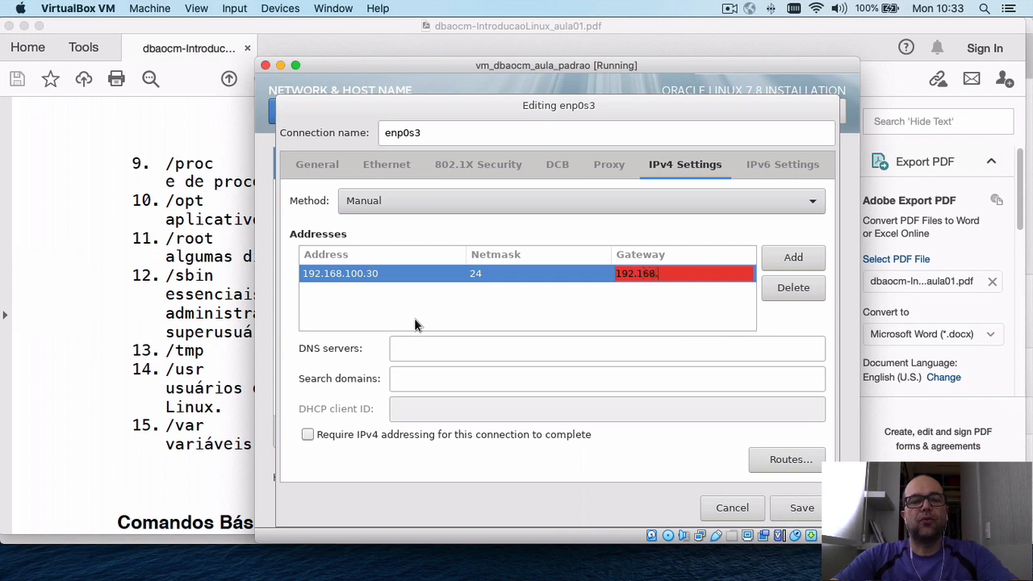
text(100.)
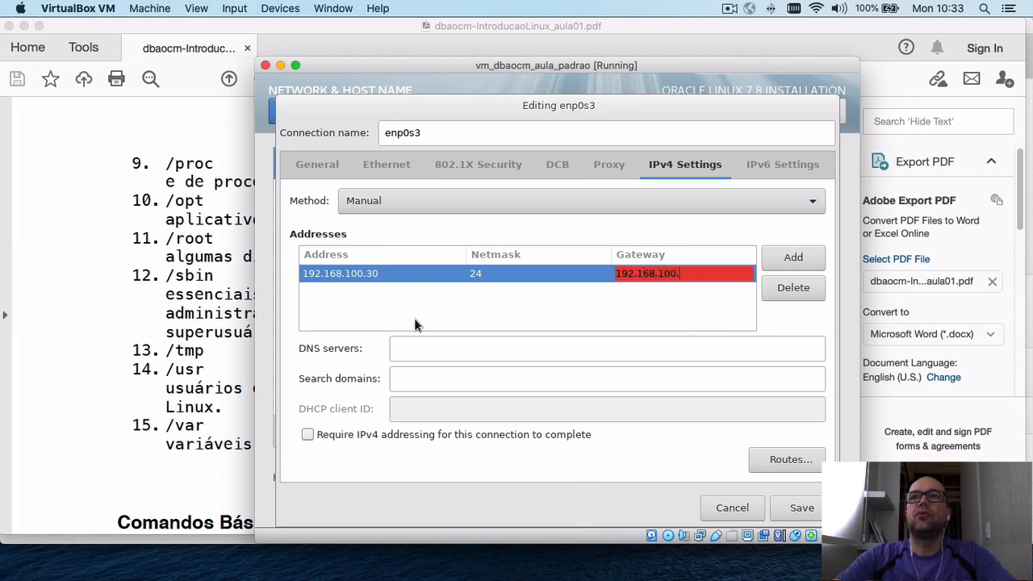
text(1)
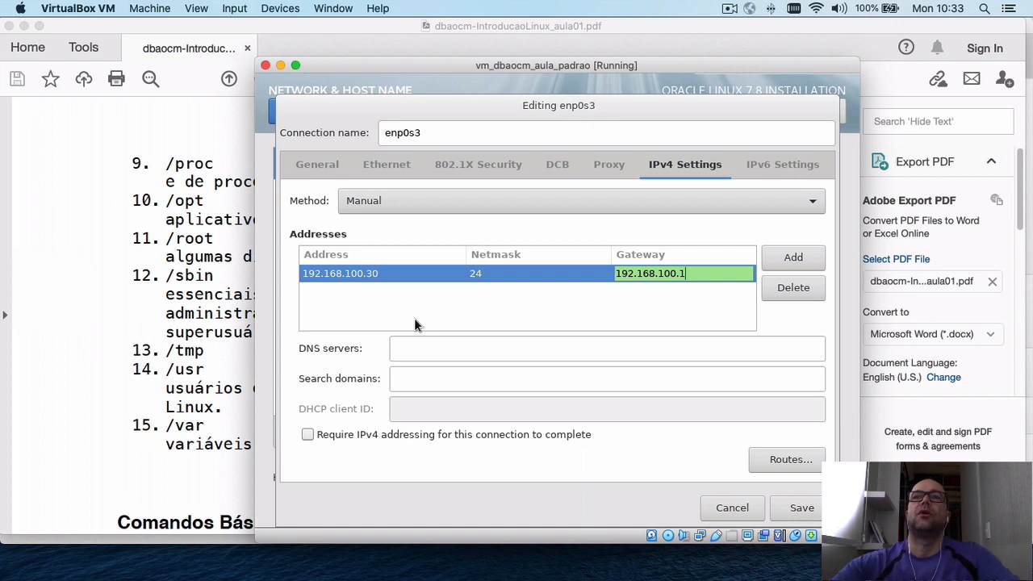
click(416, 351)
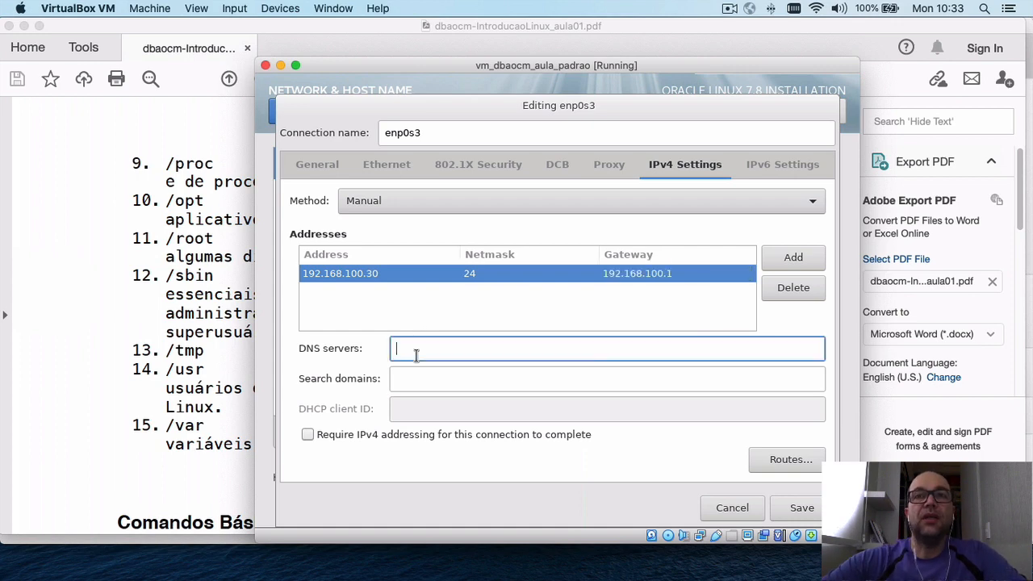
text(192.1)
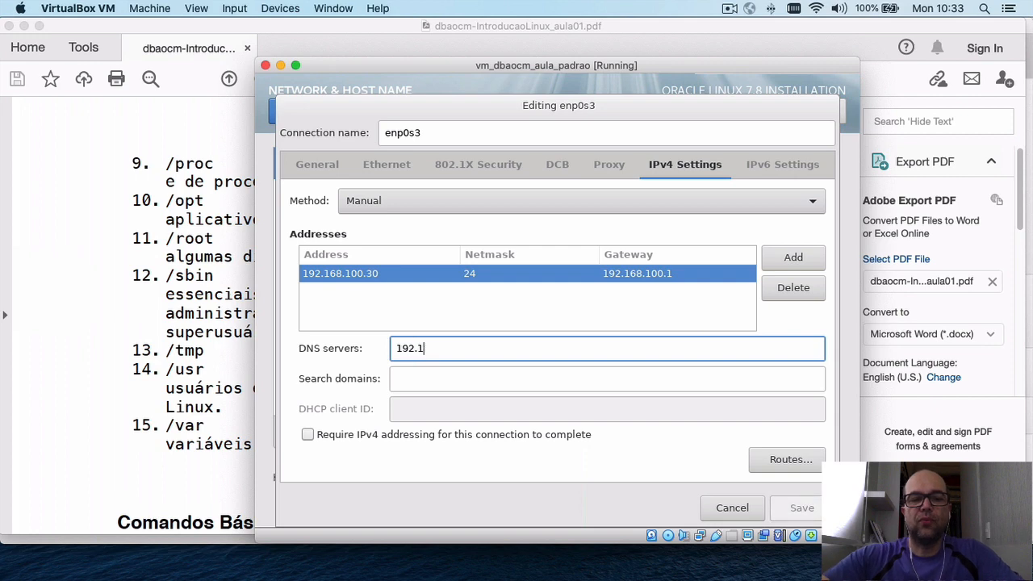
text(68.100.1)
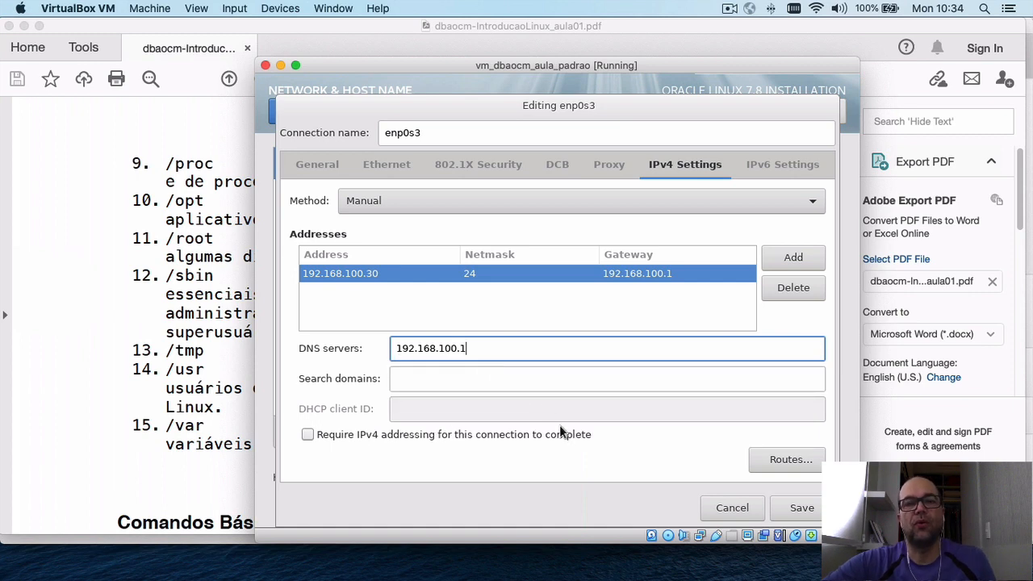
Save the enp0s3 IPv4 settings and go back to the installation summary.
click(798, 508)
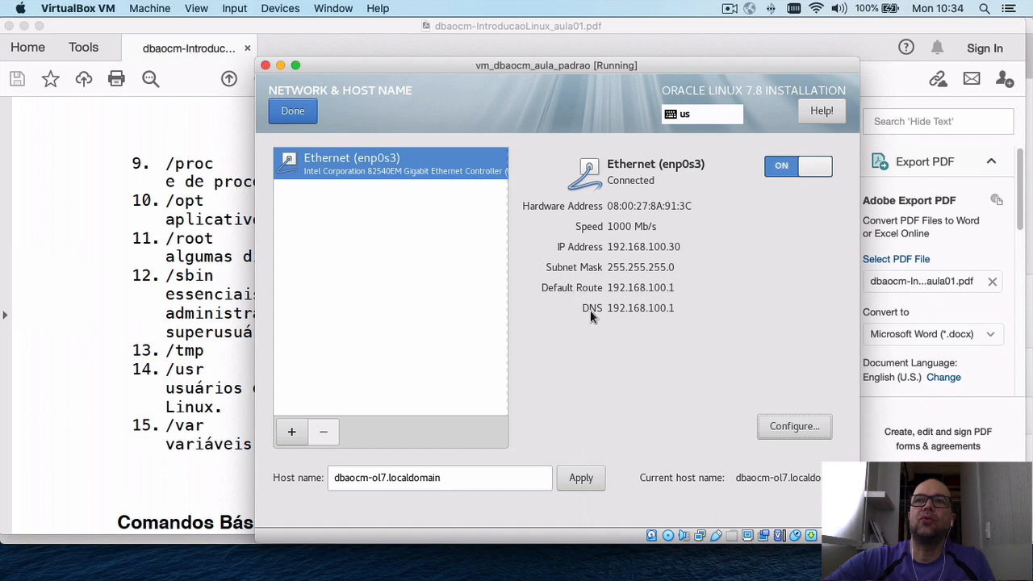
click(305, 111)
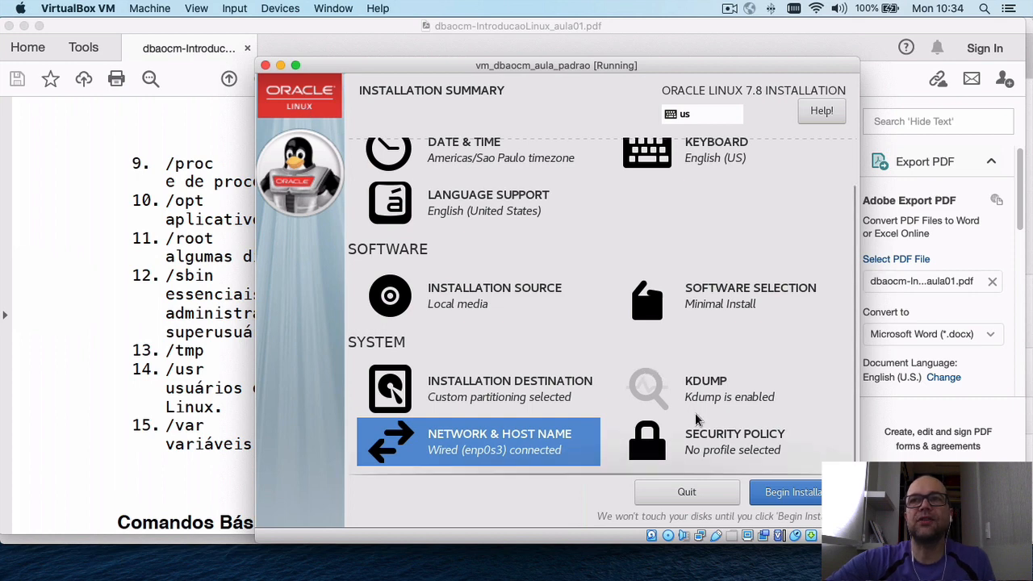
Begin the Oracle Linux 7.8 installation from the summary page.
click(797, 494)
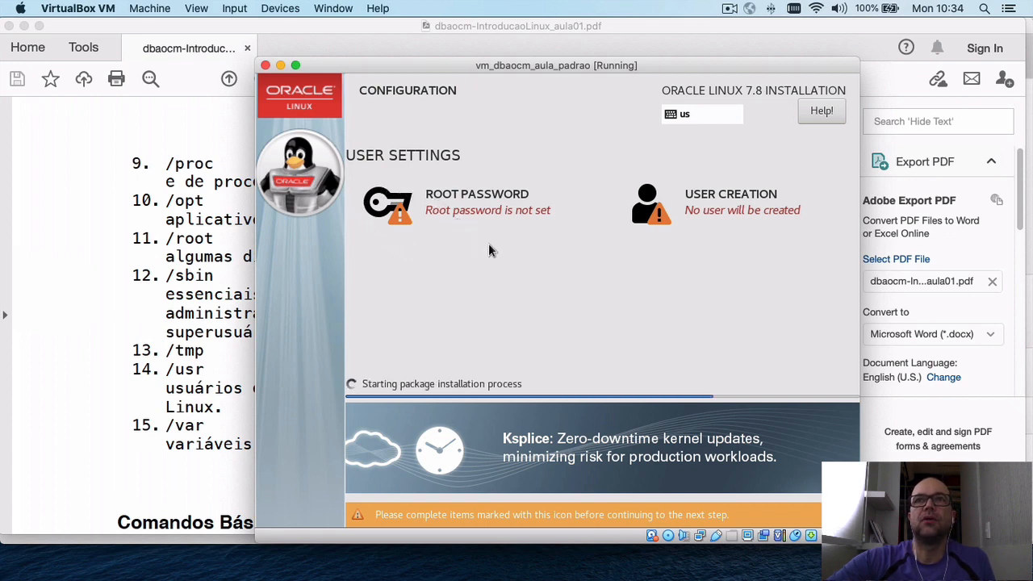
Enter and confirm the root account password, accepting the weak-password warning.
click(460, 198)
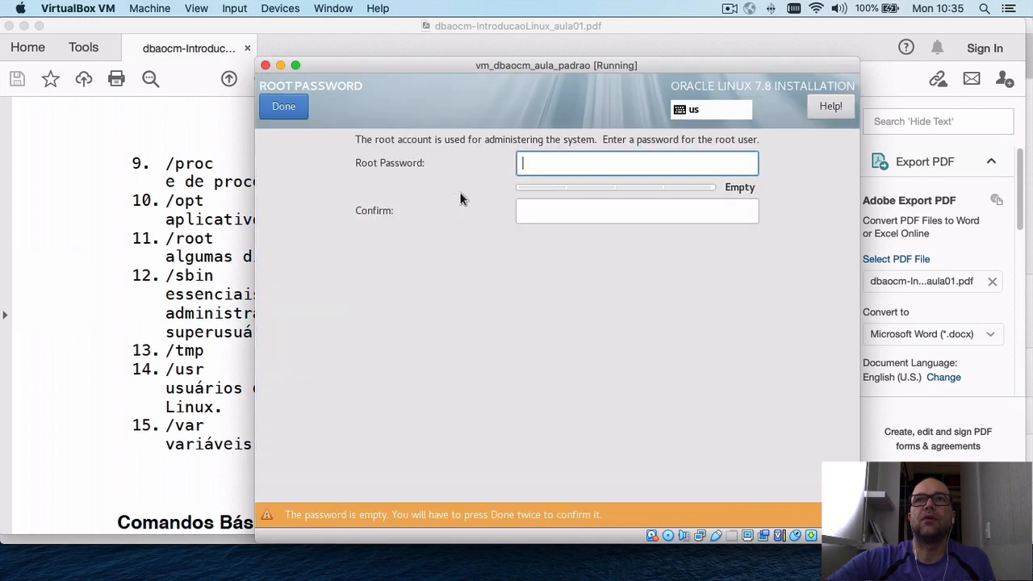
text(oracle)
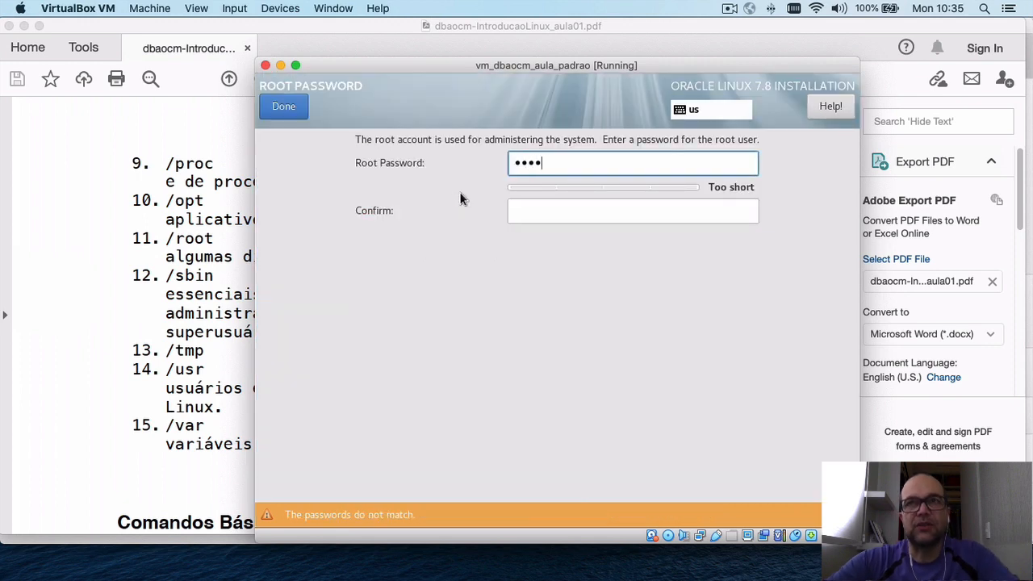
key(BackSpace)
key(BackSpace)
key(BackSpace)
key(BackSpace)
key(BackSpace)
key(BackSpace)
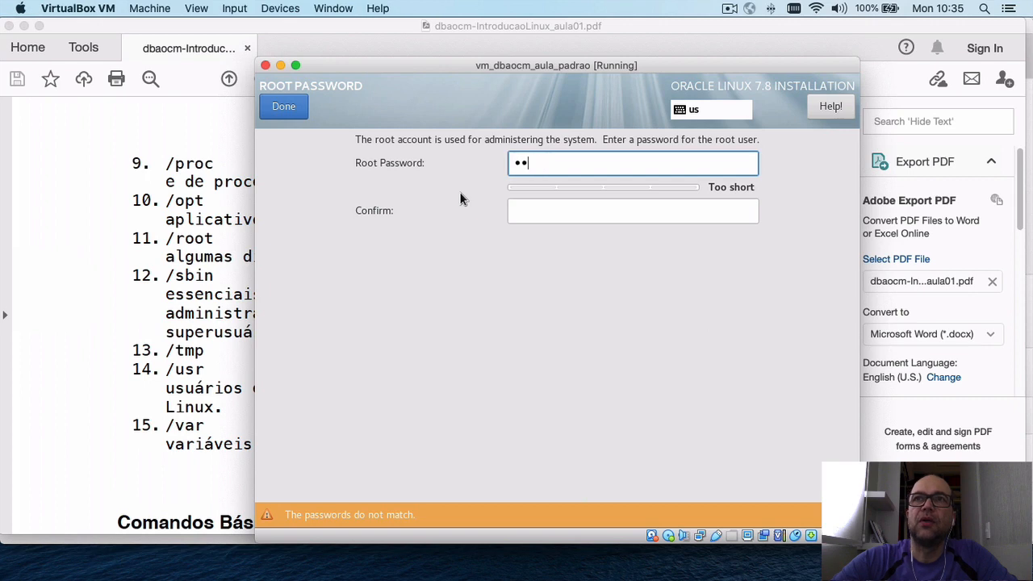
text(oracle)
key(Tab)
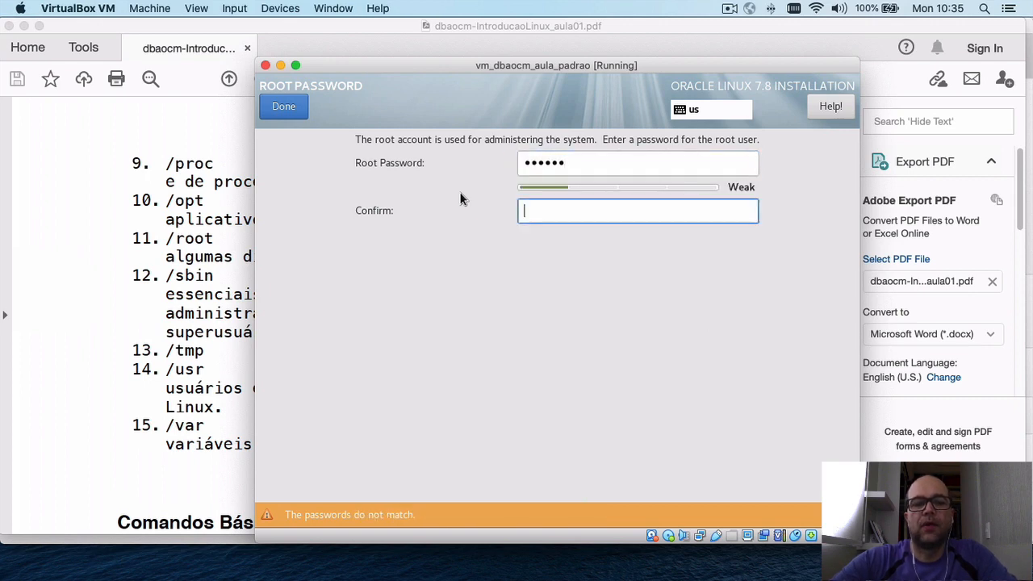
text(oracle)
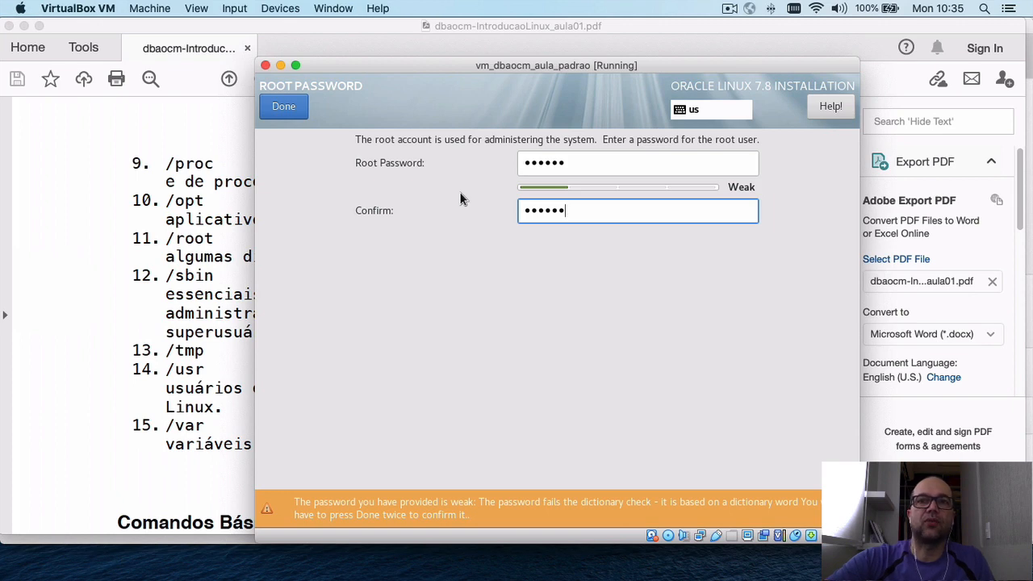
click(284, 107)
click(283, 107)
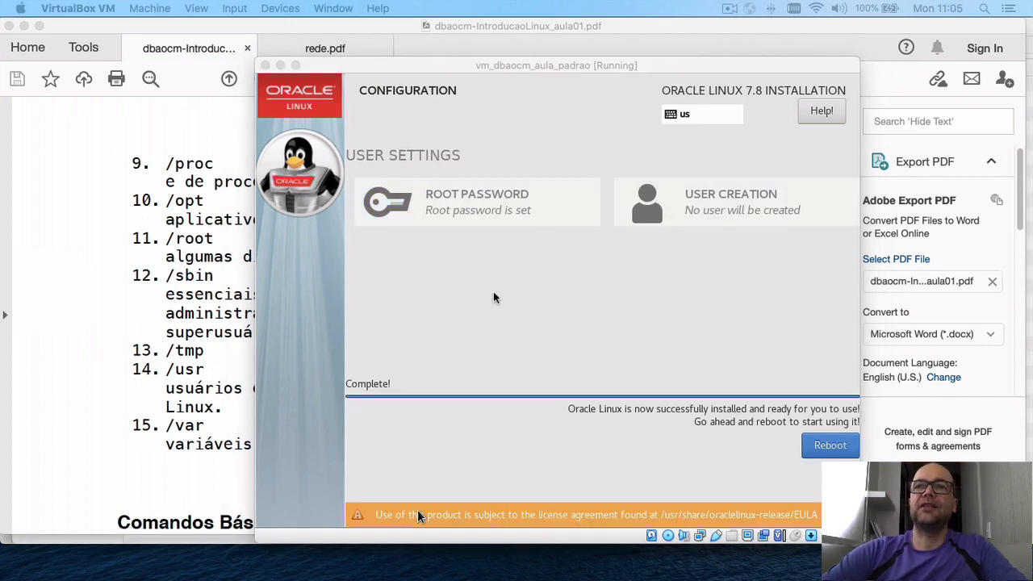
Focus and capture the VM, then reboot into the installed Oracle Linux.
click(817, 450)
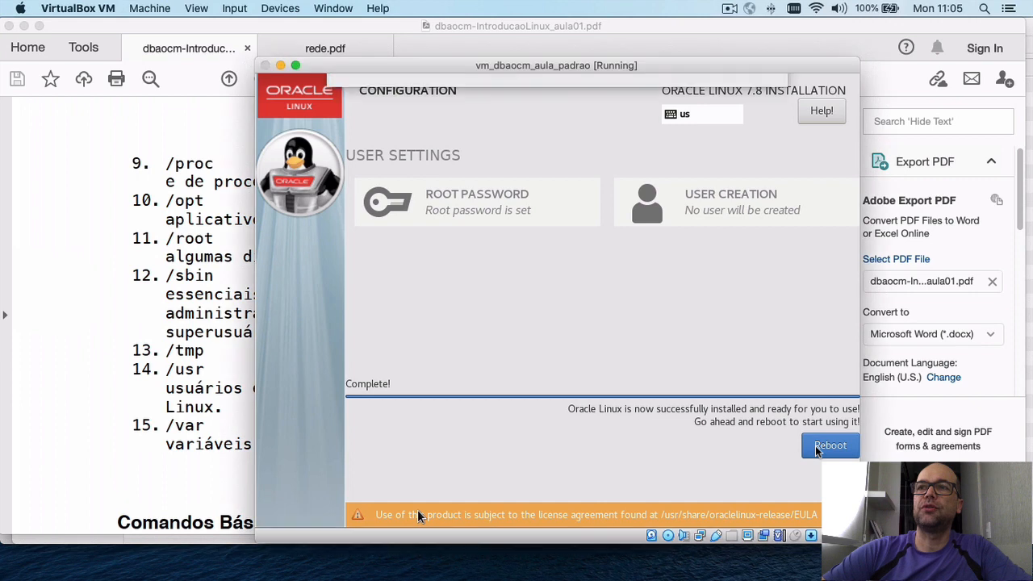
click(588, 300)
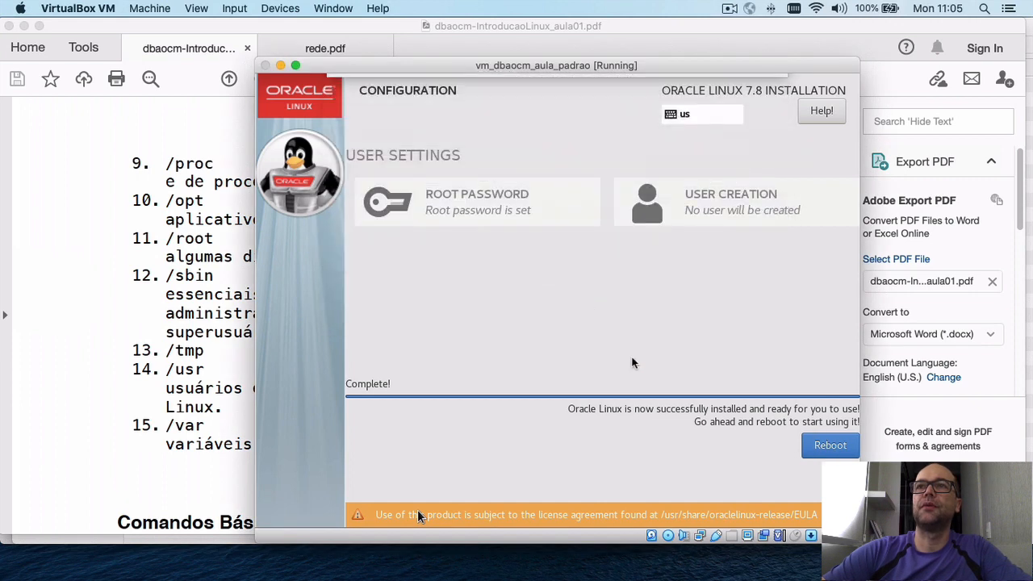
click(831, 449)
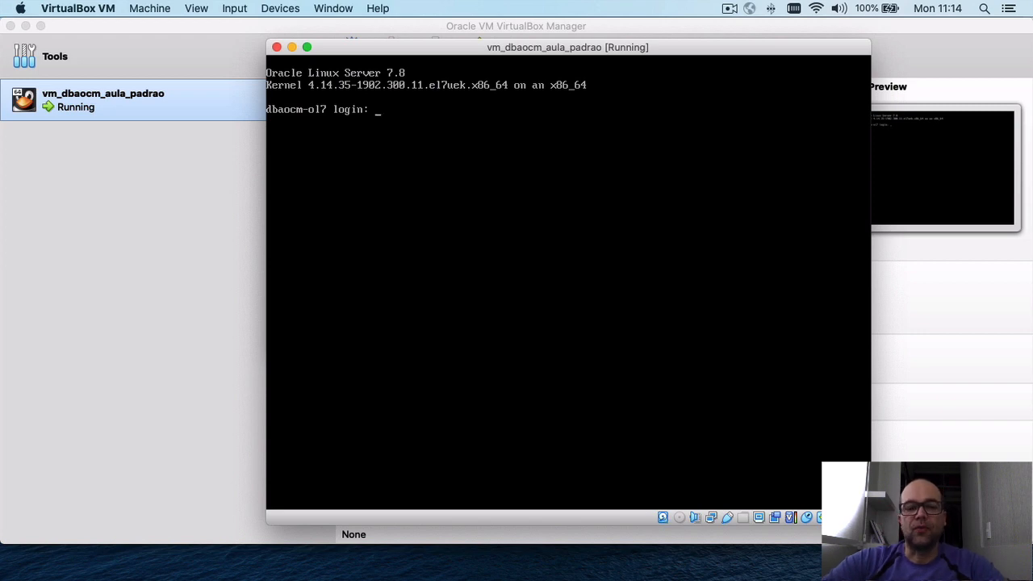
Sign in as root with its password, reaching the [root@dbaocm-ol7 ~]# prompt.
text(root)
key(Return)
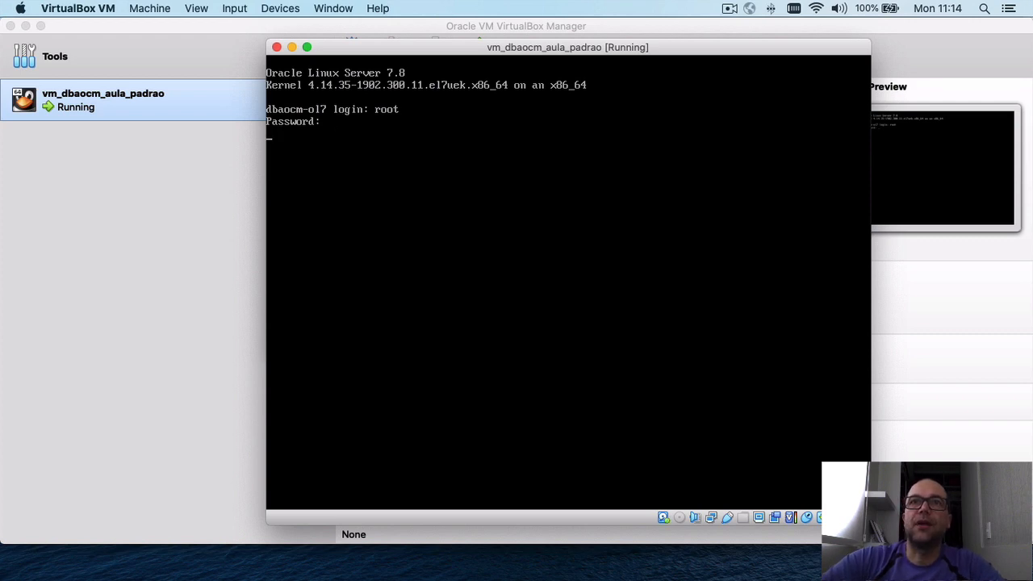
key(Return)
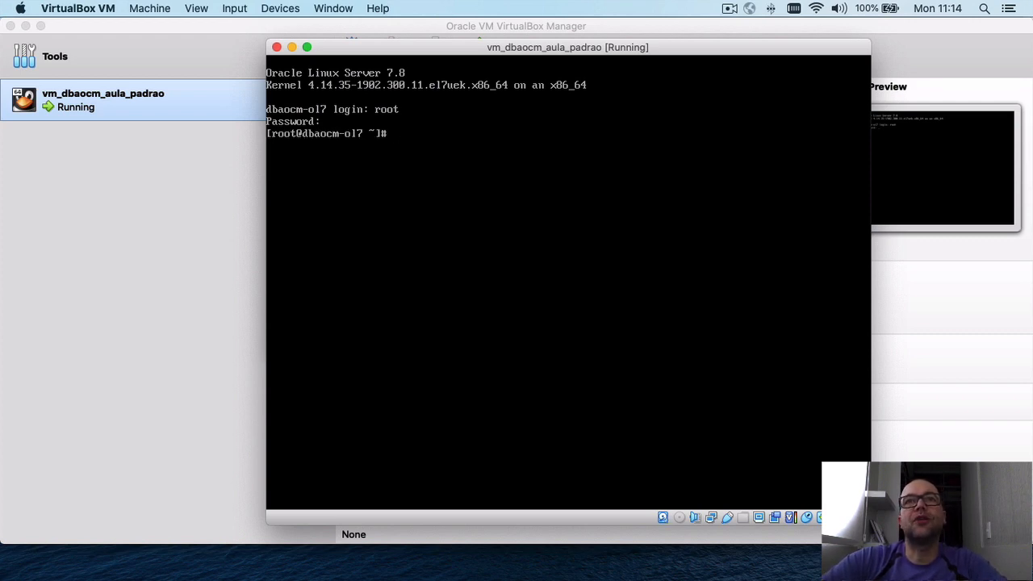